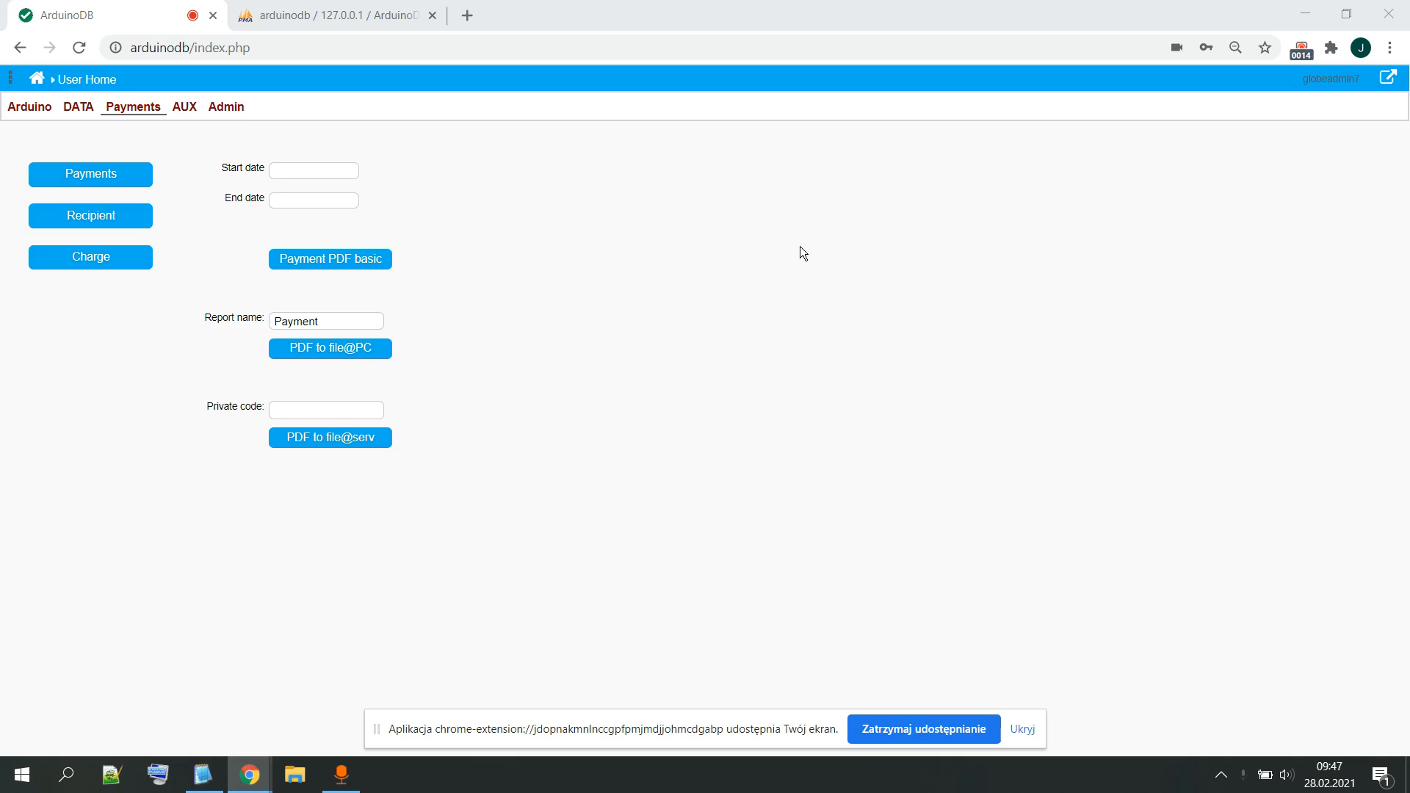
Step: Generate the basic payment PDF report without date limits and fit the whole page in view
left_click(330, 259)
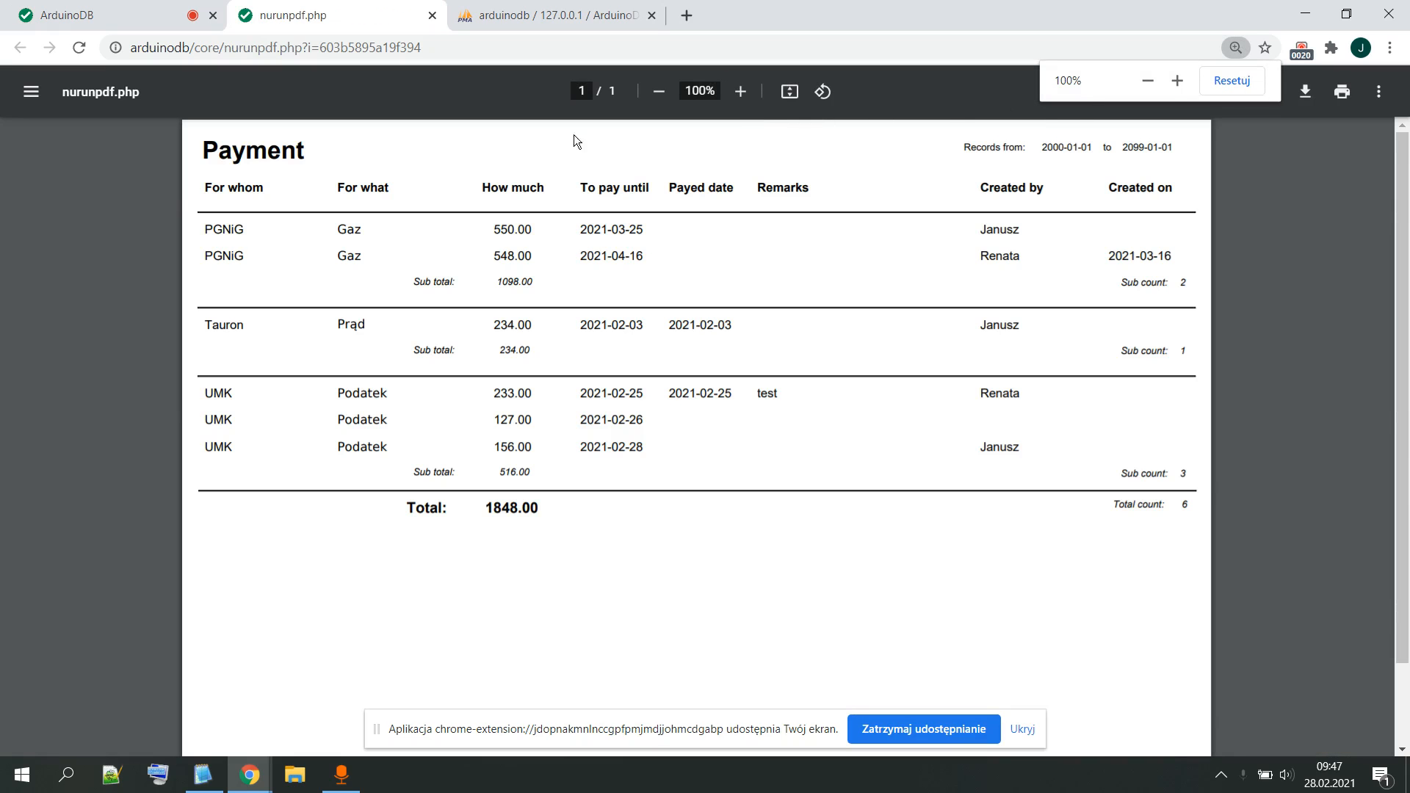
left_click(789, 93)
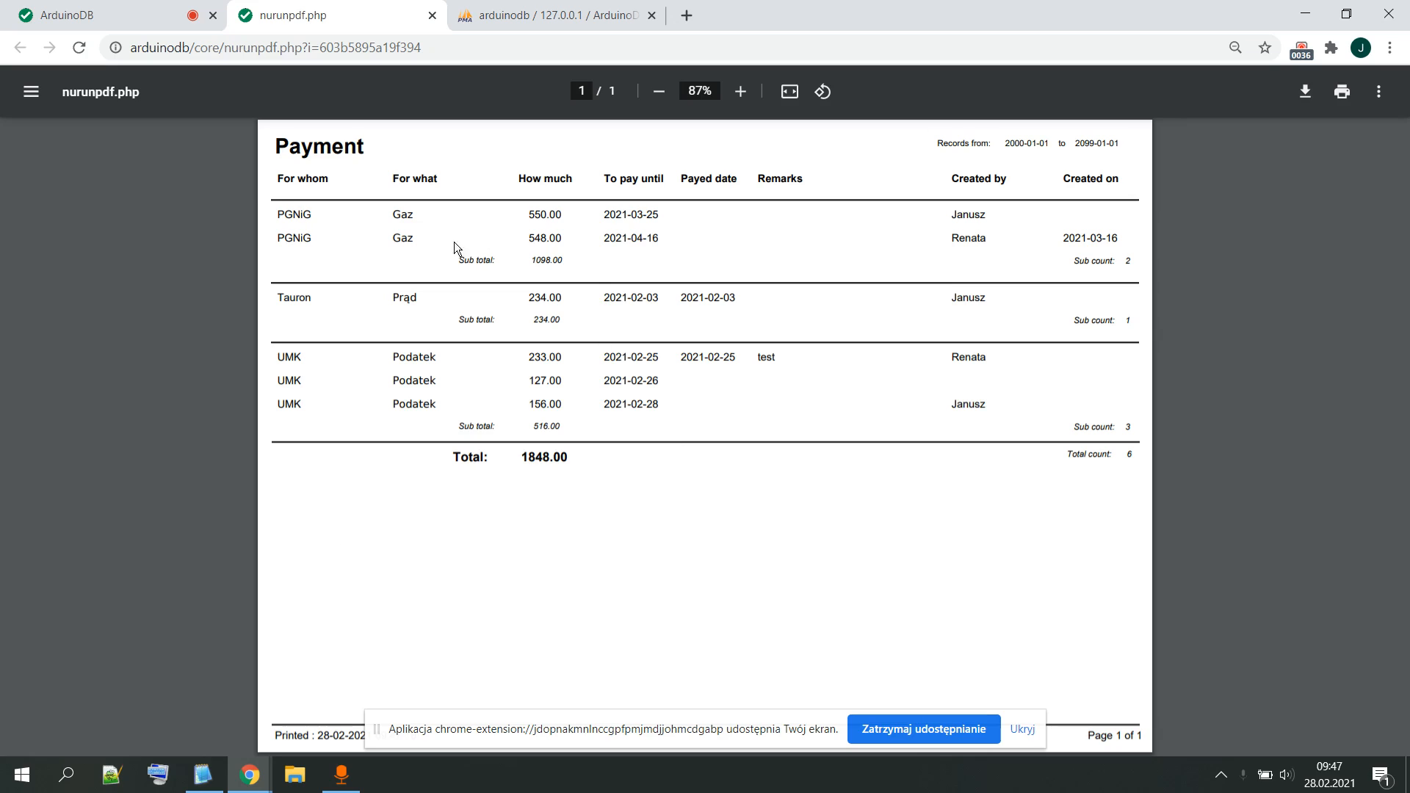
Step: Examine the subtotals, sub counts, grand total and total count in the Payment PDF report
left_click_drag(538, 262, 564, 262)
left_click_drag(534, 321, 561, 321)
left_click_drag(533, 427, 562, 428)
left_click_drag(1135, 265, 1127, 265)
left_click_drag(1135, 323, 1120, 323)
left_click(1132, 425)
double_click(545, 455)
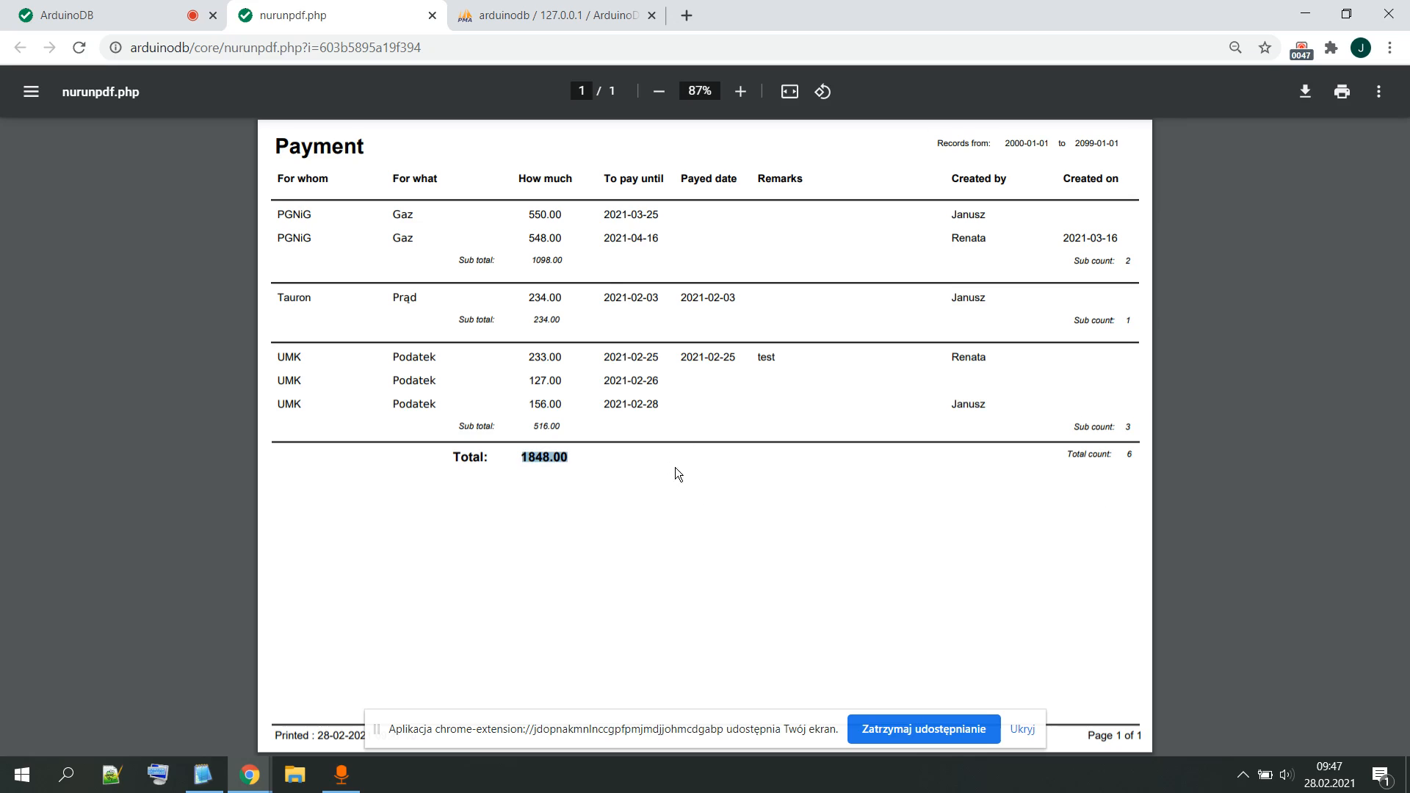
double_click(1132, 459)
Step: Return to the ArduinoDB page and view the UMK Podatek 233.00 record from the Payments list
left_click(88, 21)
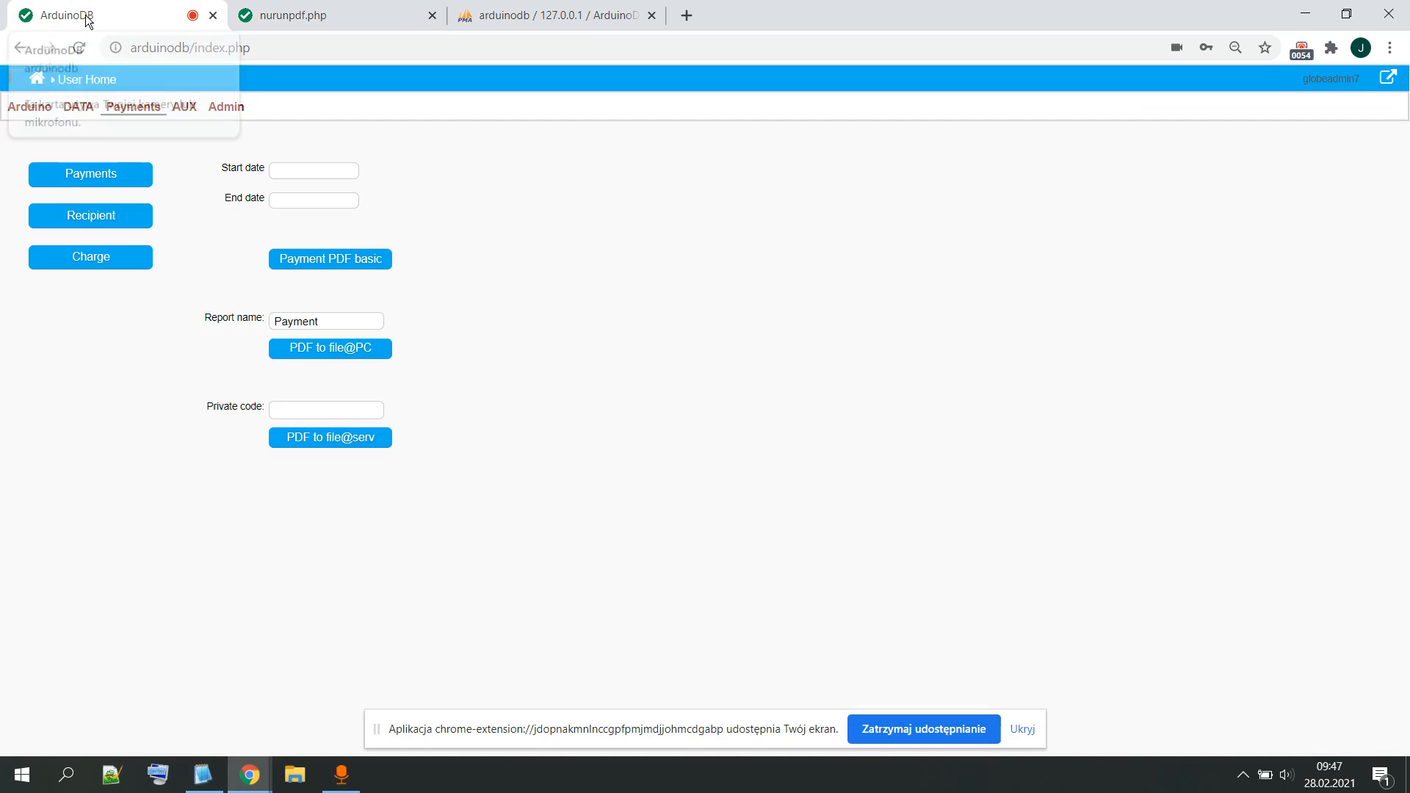
left_click(116, 174)
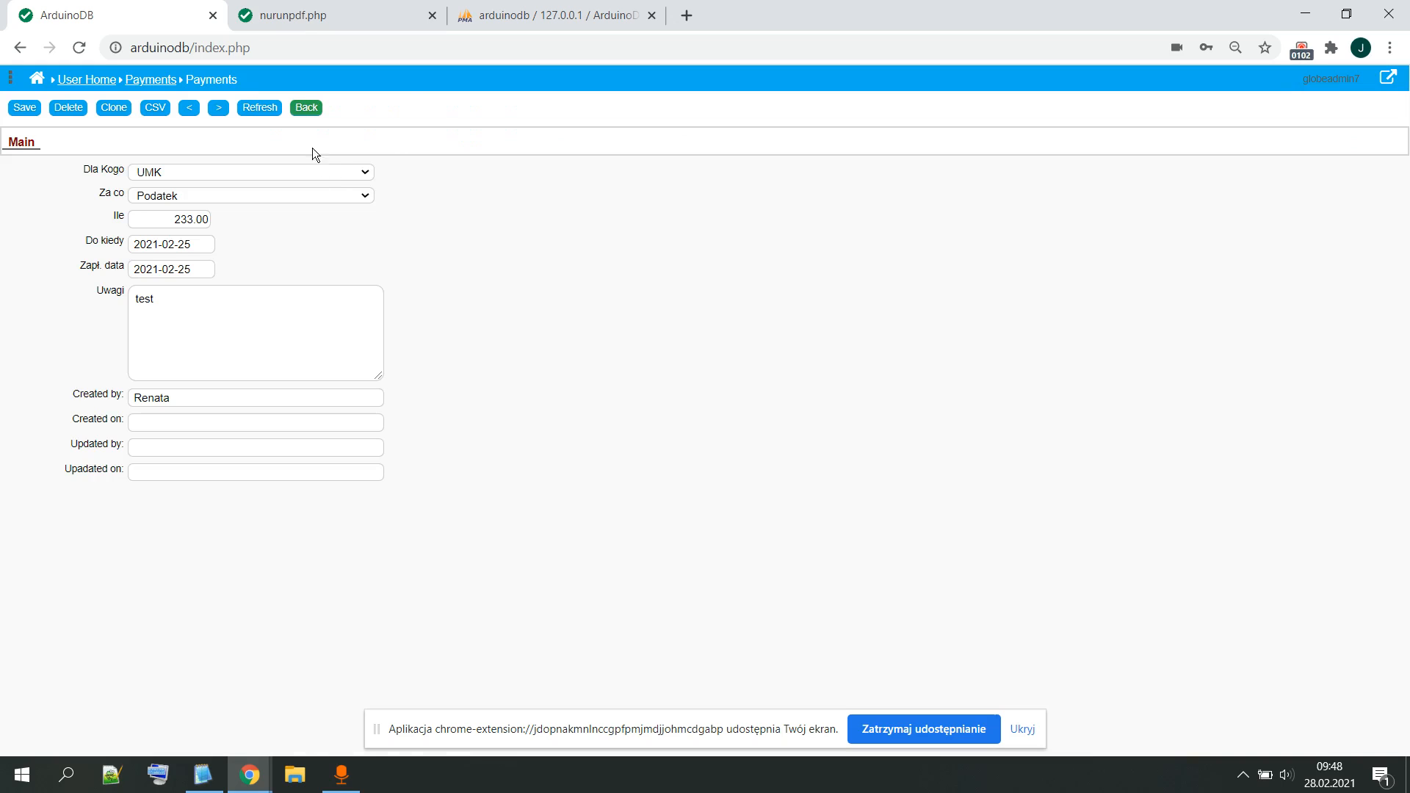
left_click(306, 109)
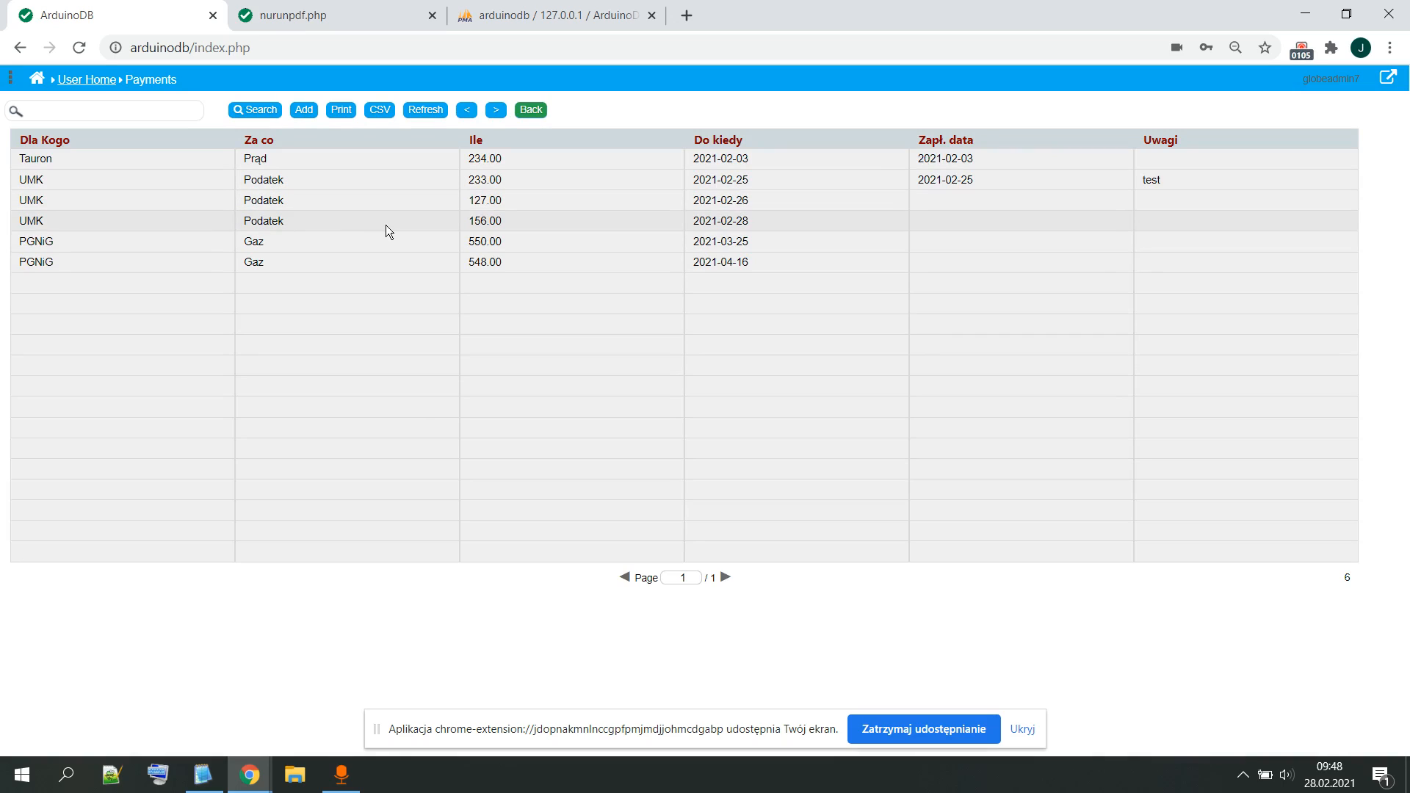
Step: Inspect the browse SQL in the Payments form properties, including its full-size code editor view
left_click(21, 83)
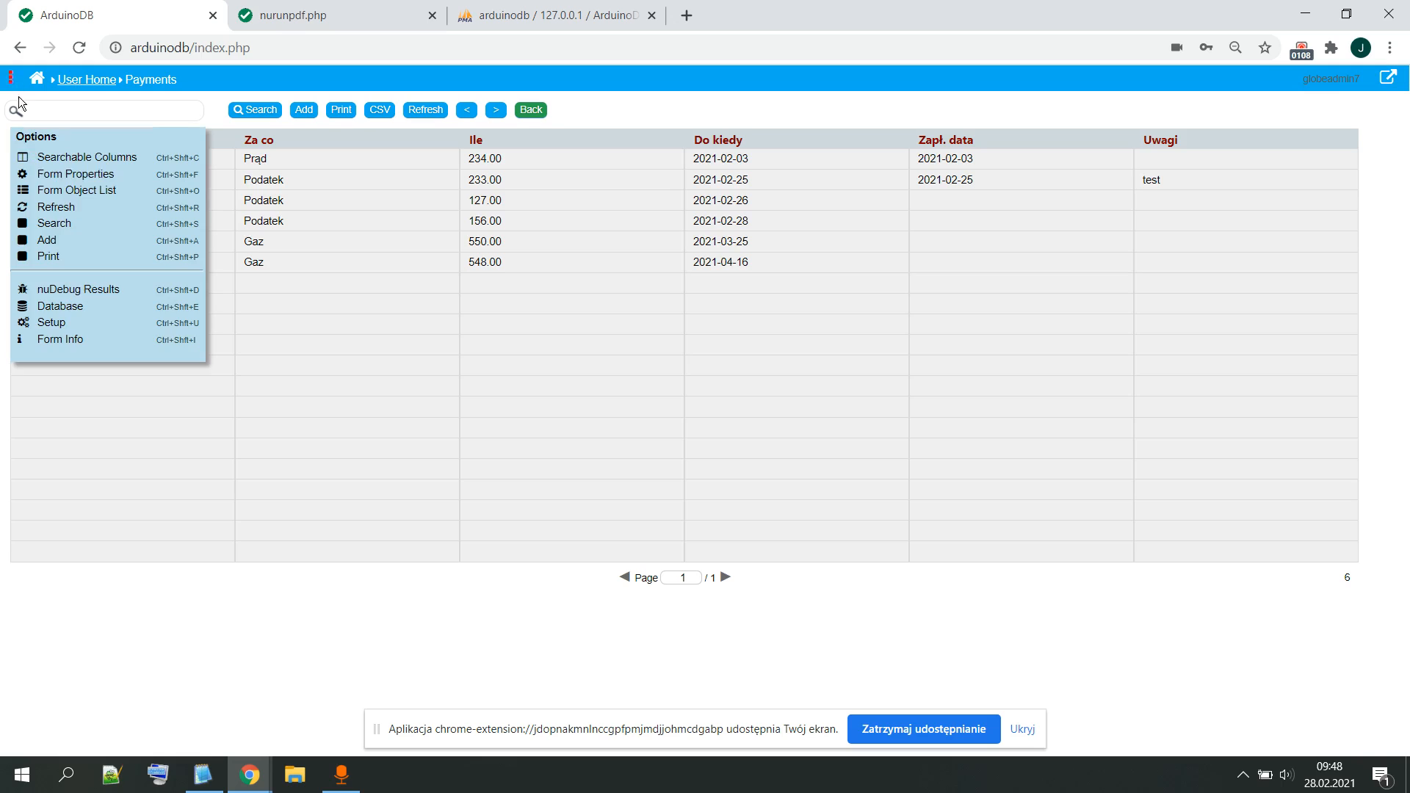
left_click(82, 176)
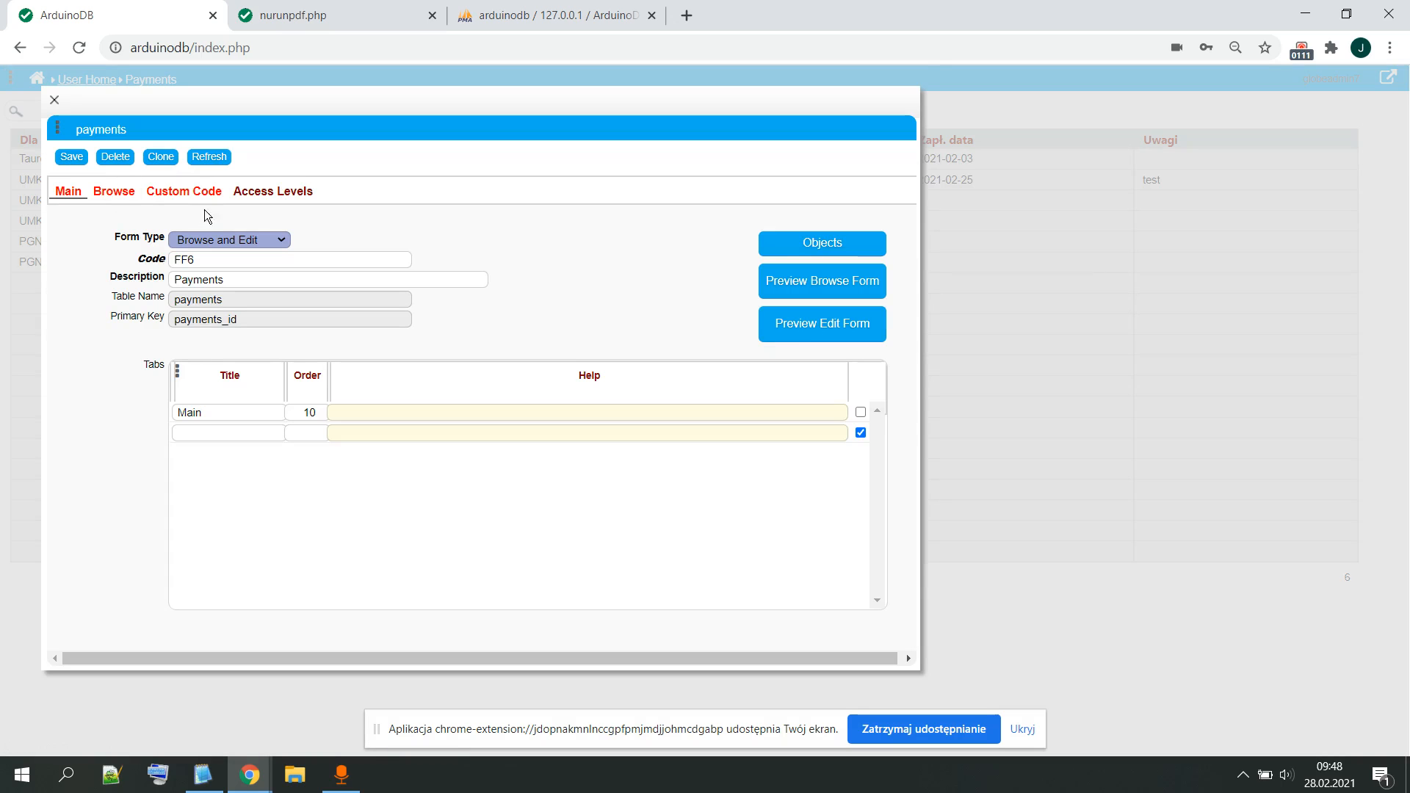
left_click(107, 198)
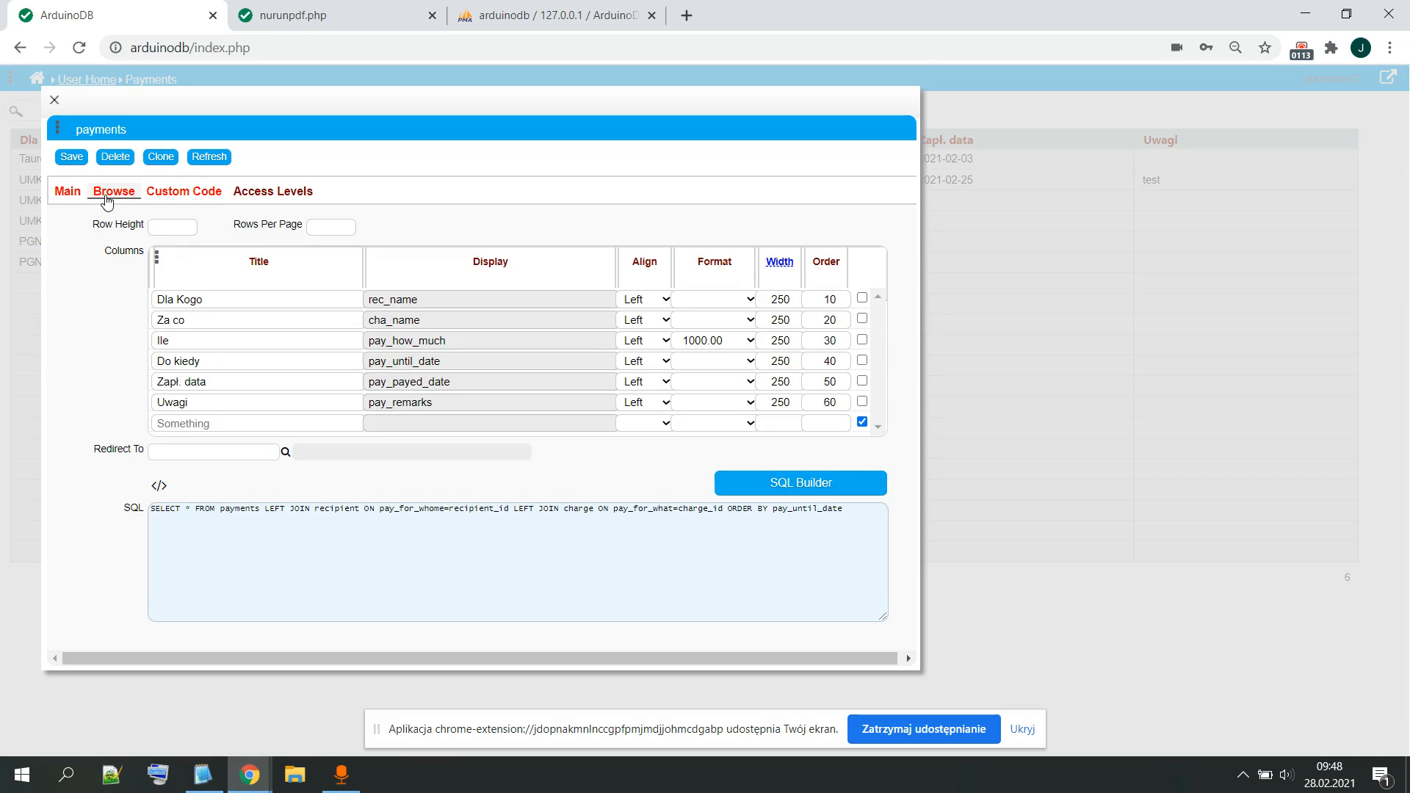
double_click(454, 558)
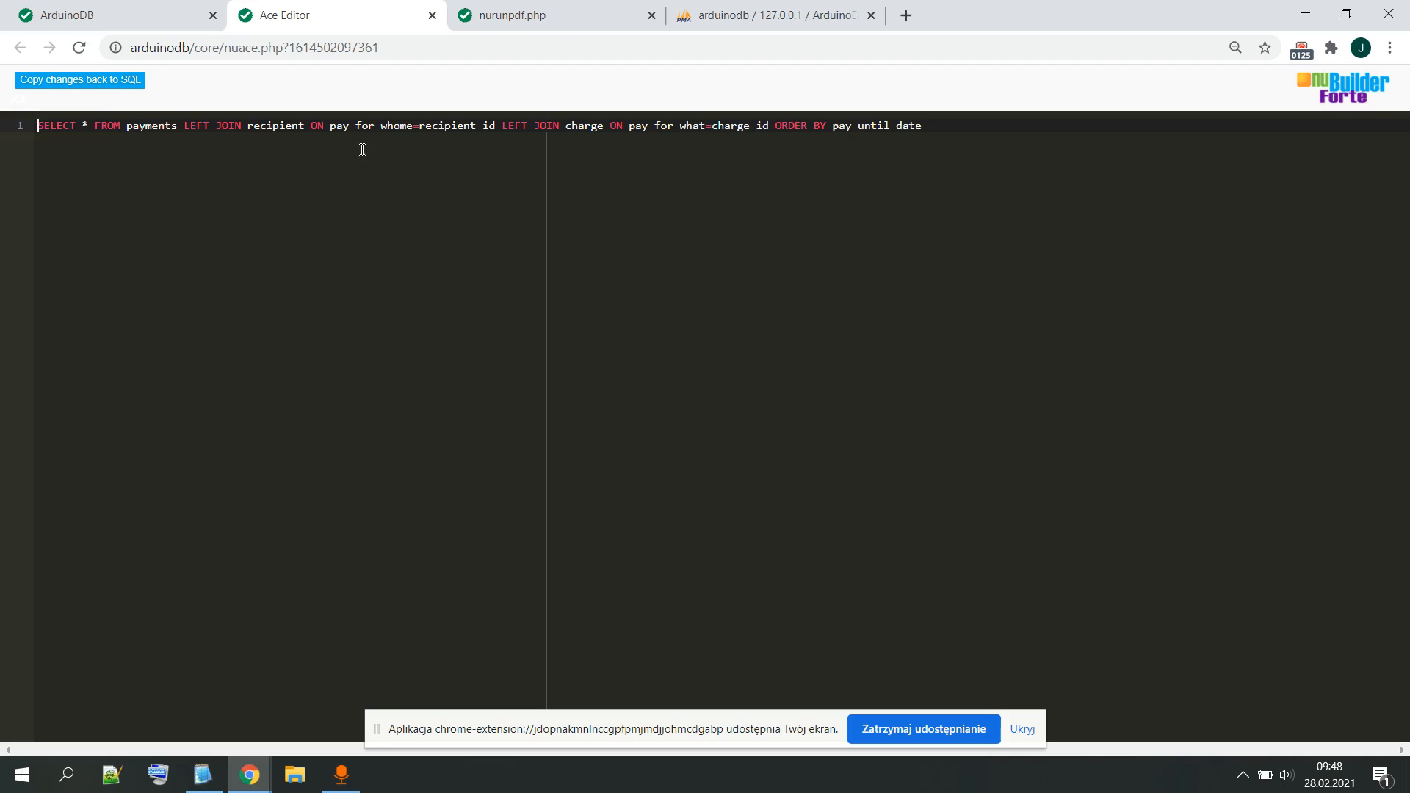
left_click(432, 16)
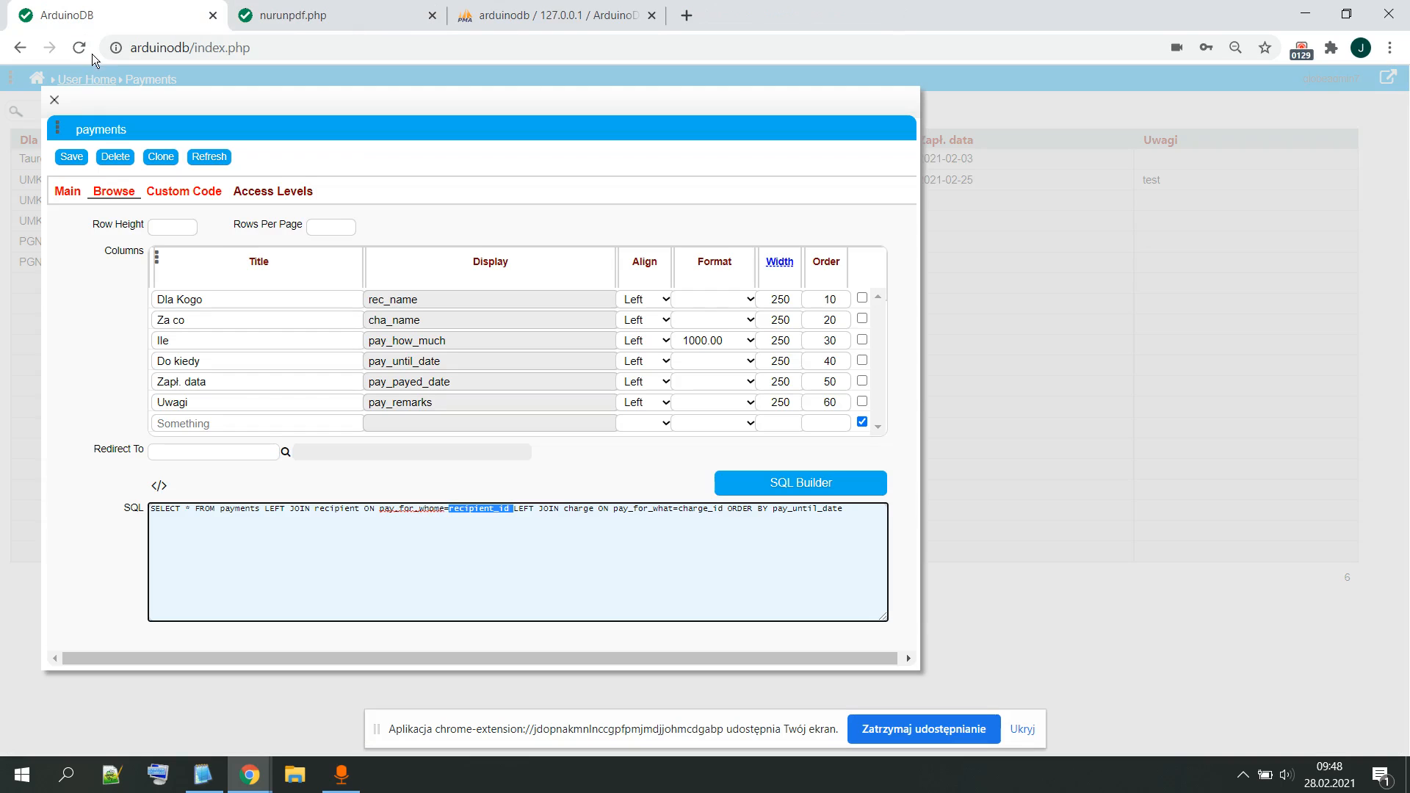
left_click(53, 106)
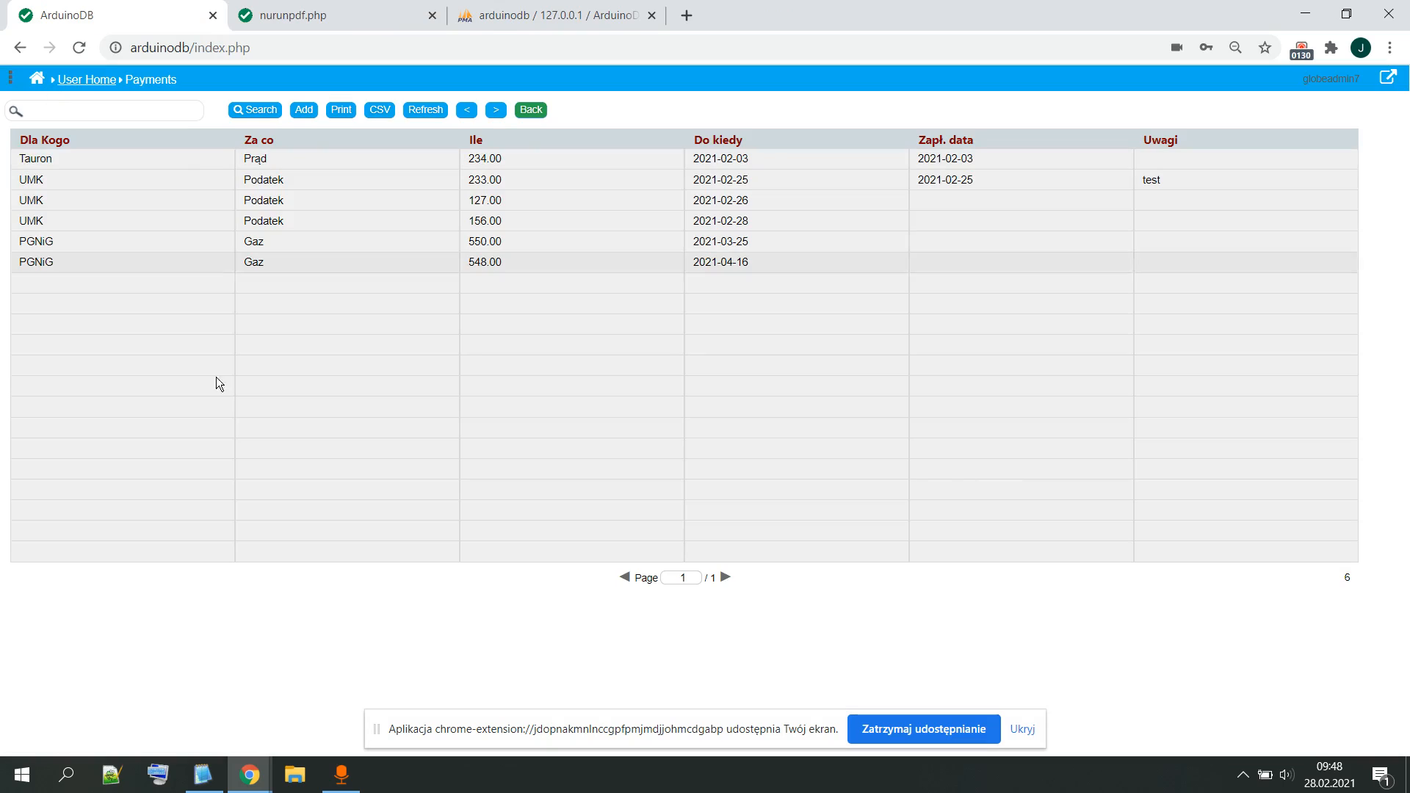
Step: Open the sql_for_payment query from the SQL builders and view its SQL in the code editor
left_click(37, 79)
left_click(75, 141)
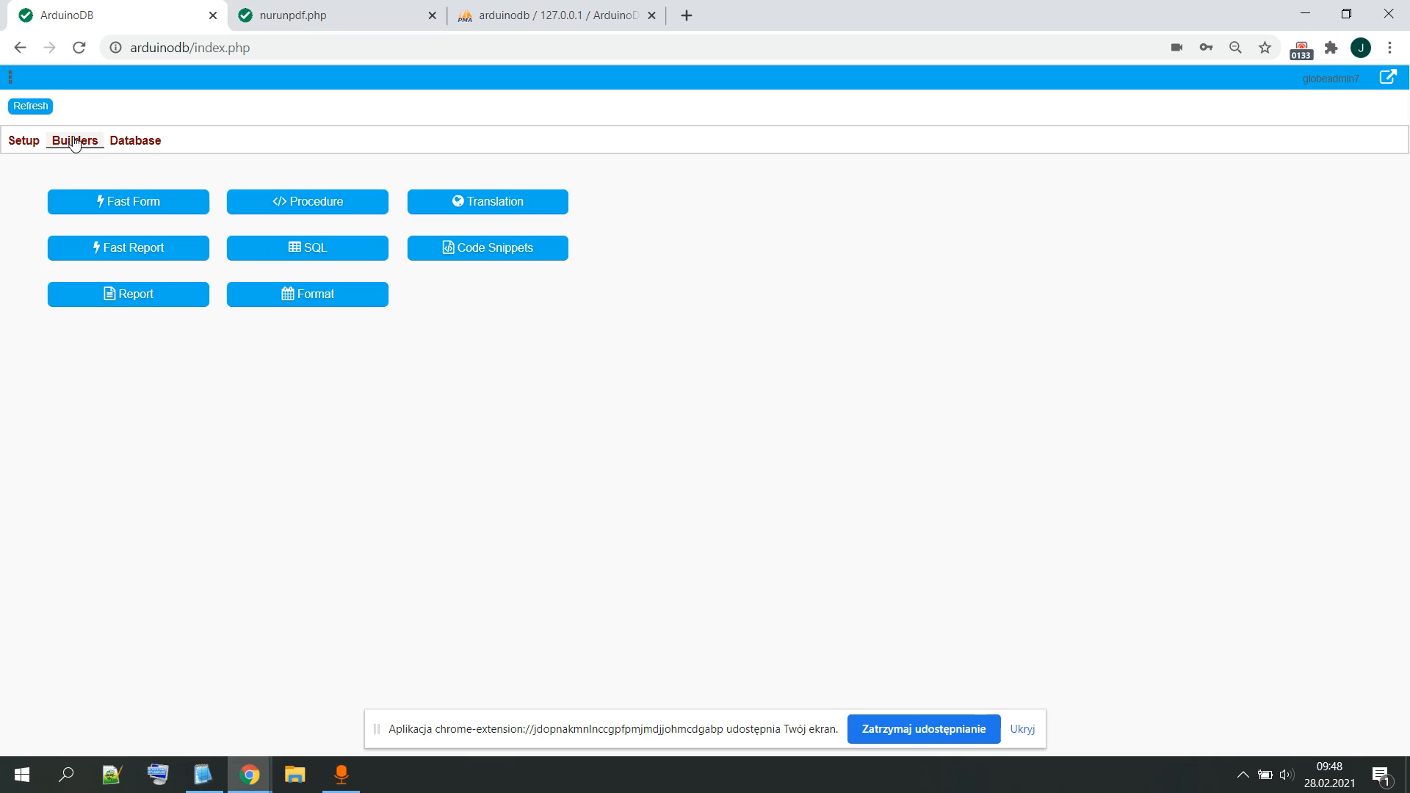
left_click(337, 253)
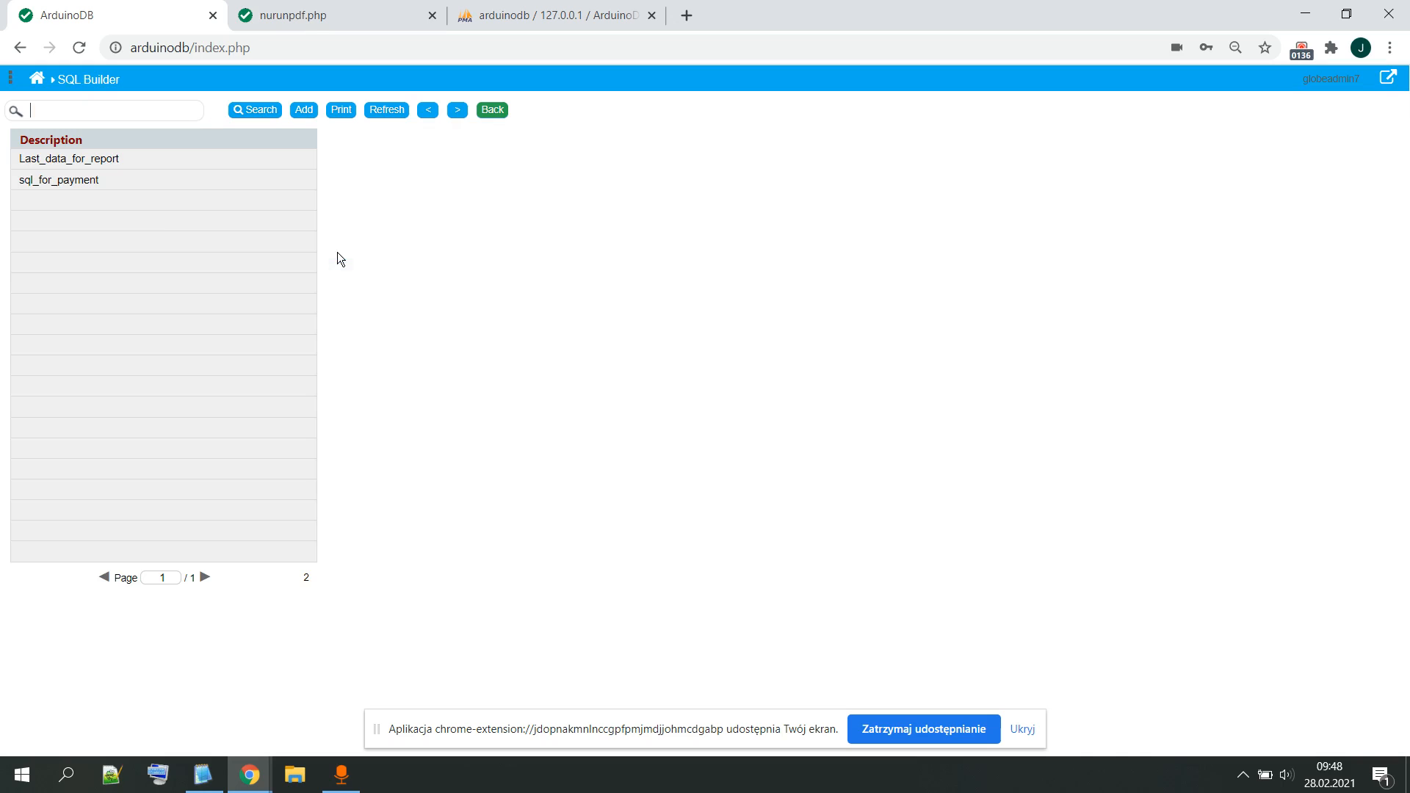
left_click(104, 181)
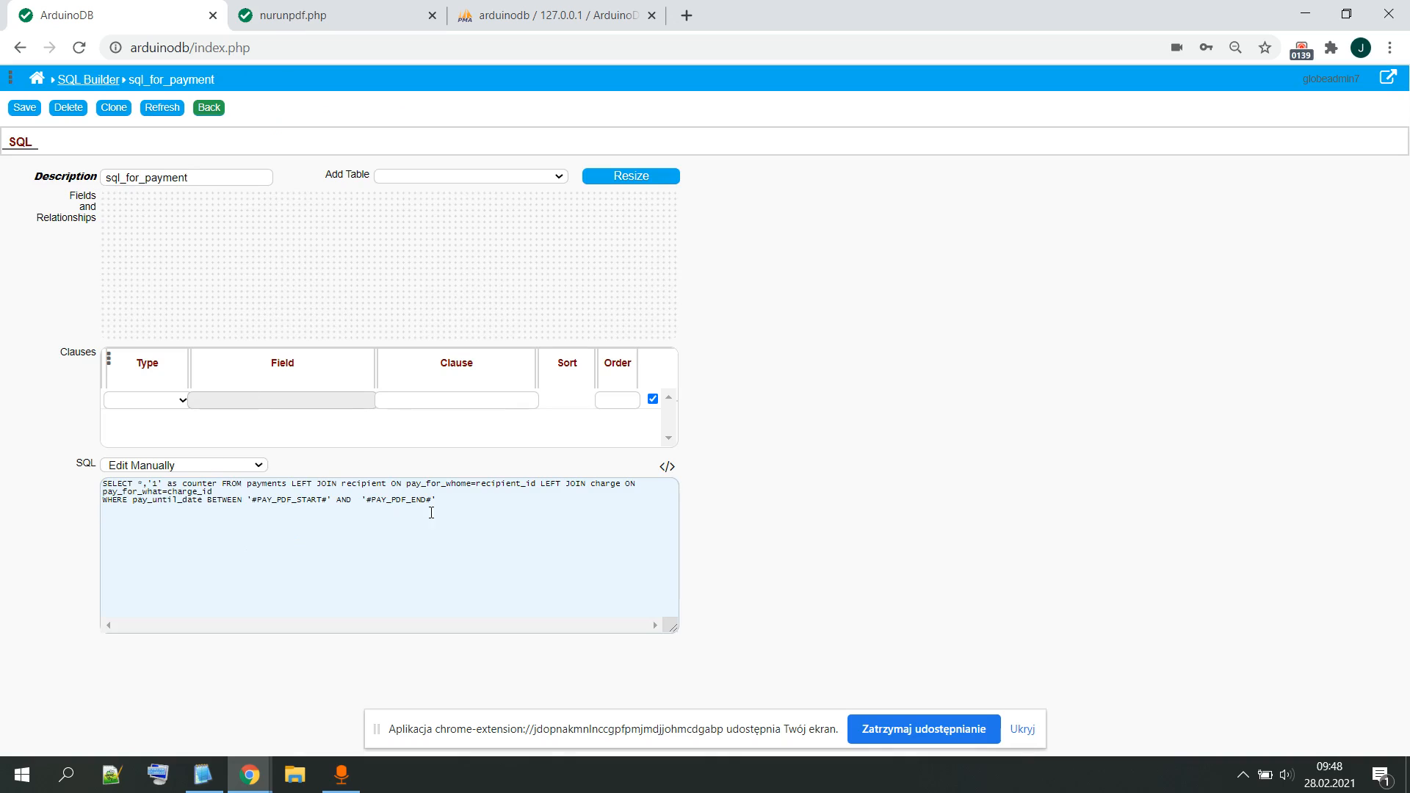
left_click_drag(441, 502, 28, 483)
double_click(185, 496)
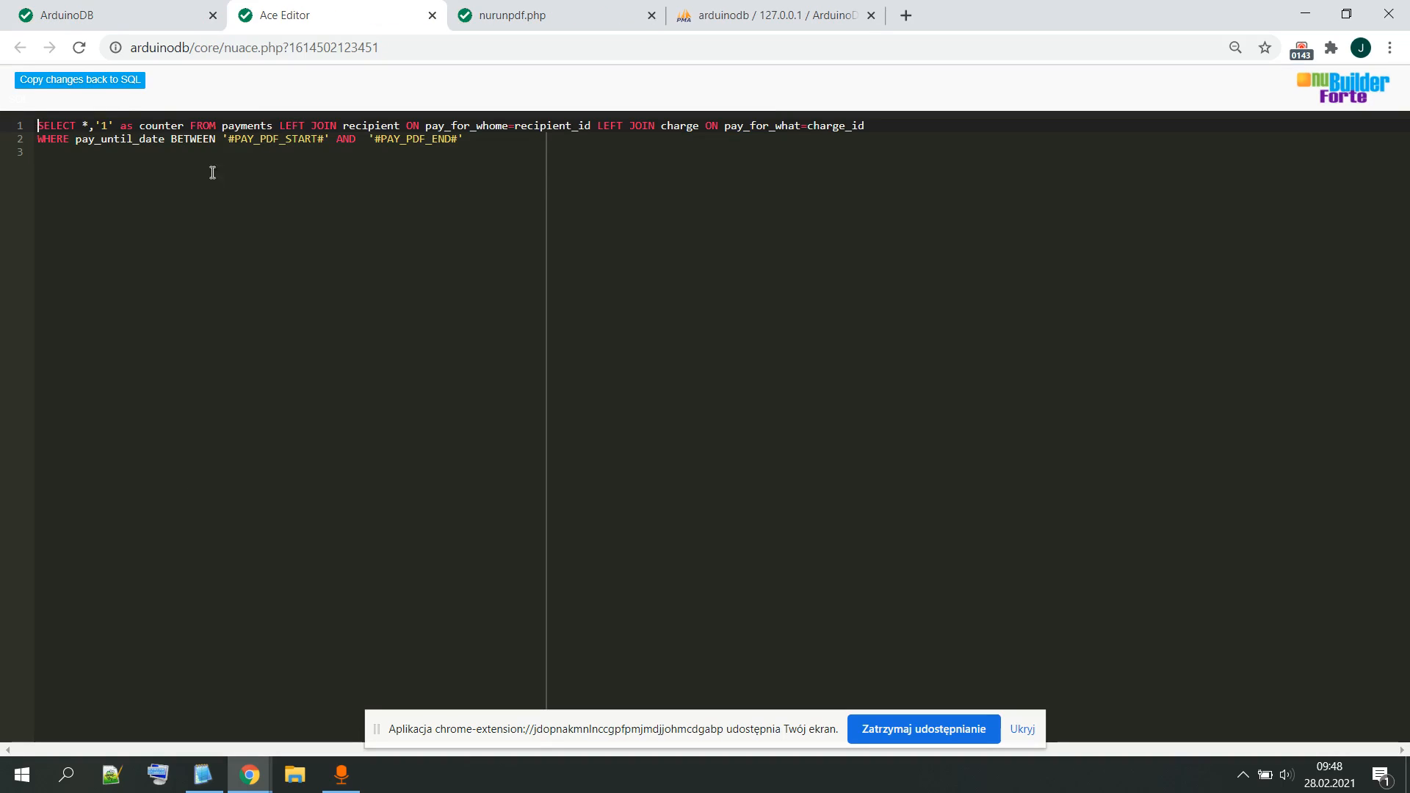
Step: Switch to Notepad2 and compare the unformatted browse form SQL and pdf SQL with the query in the code editor
left_click(200, 776)
left_click_drag(642, 85, 692, 159)
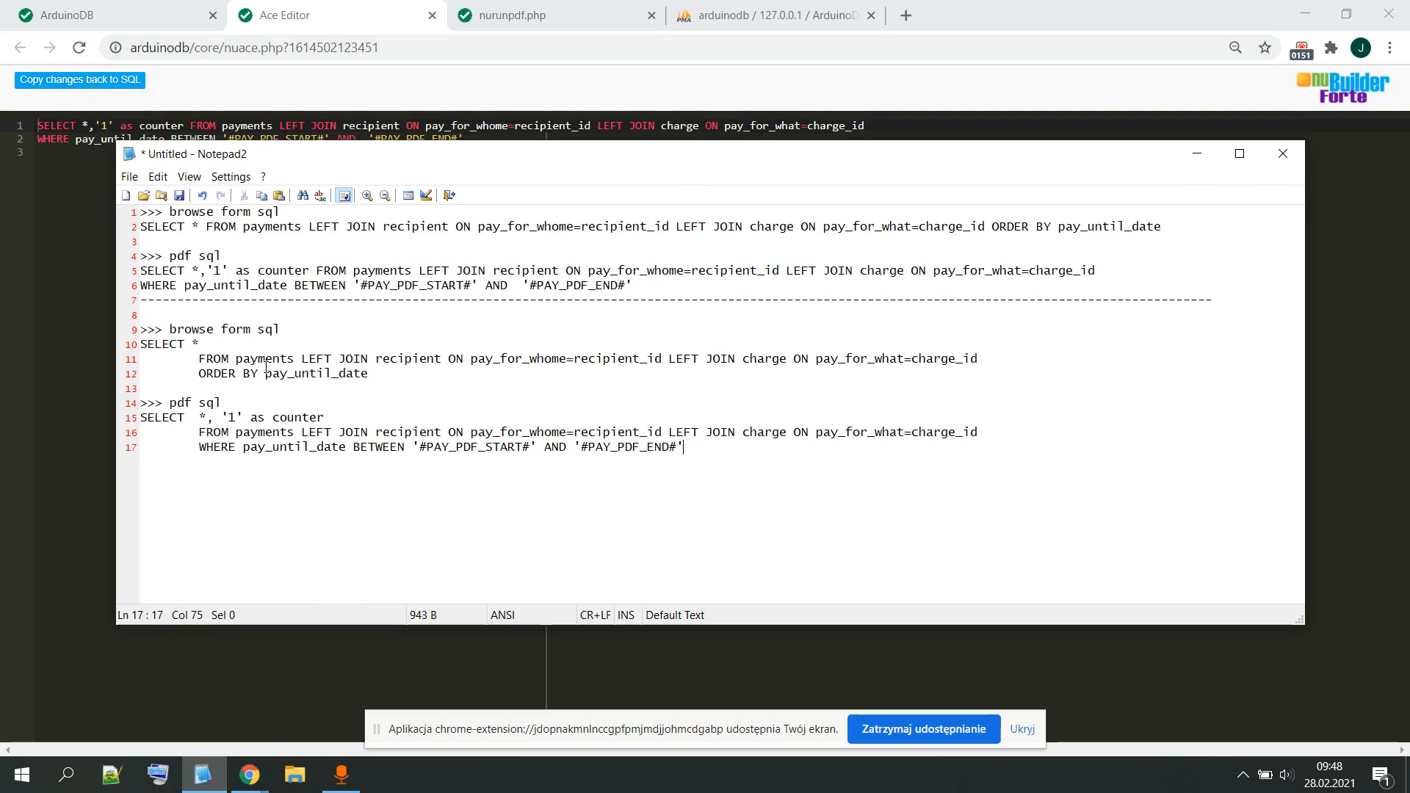
left_click_drag(144, 230, 1232, 229)
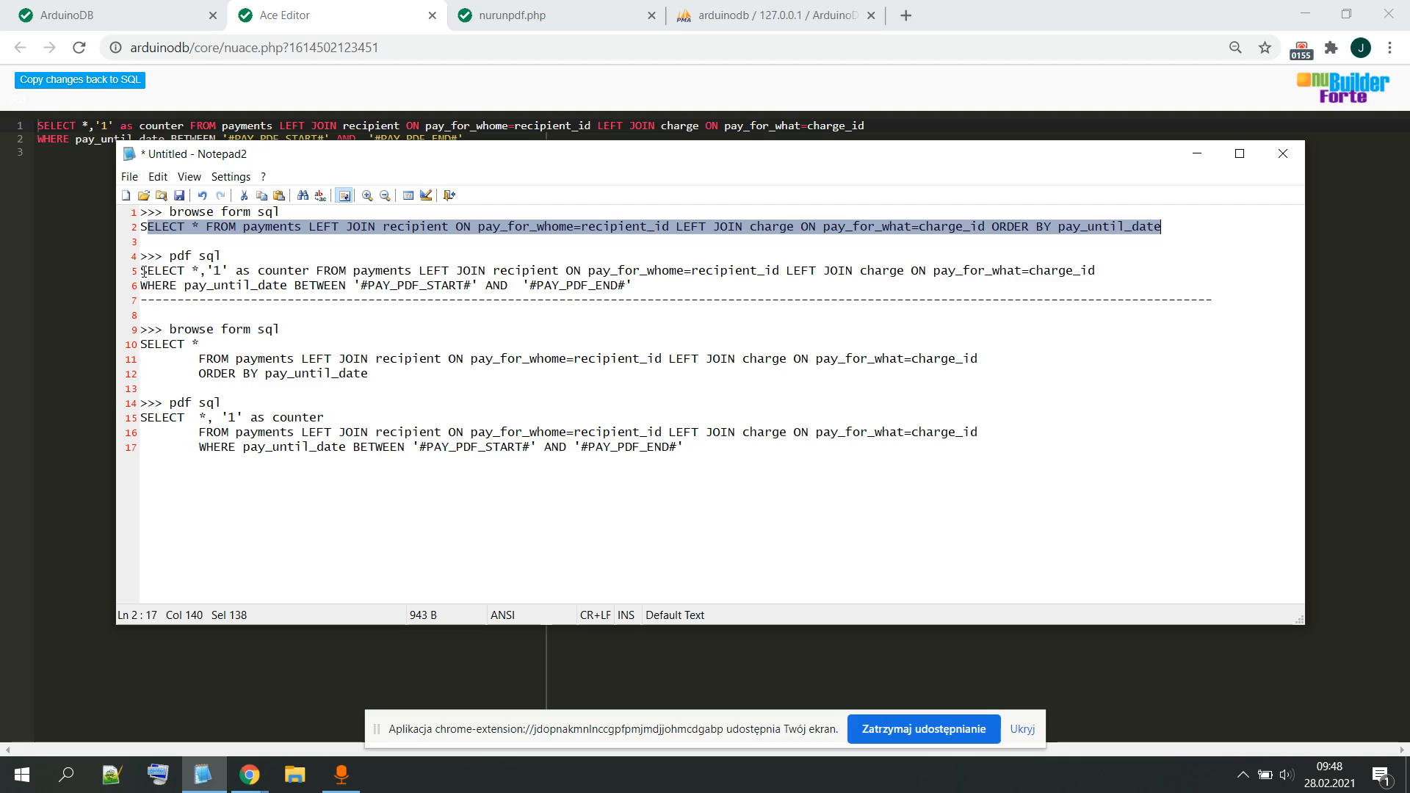
left_click_drag(366, 154, 299, 187)
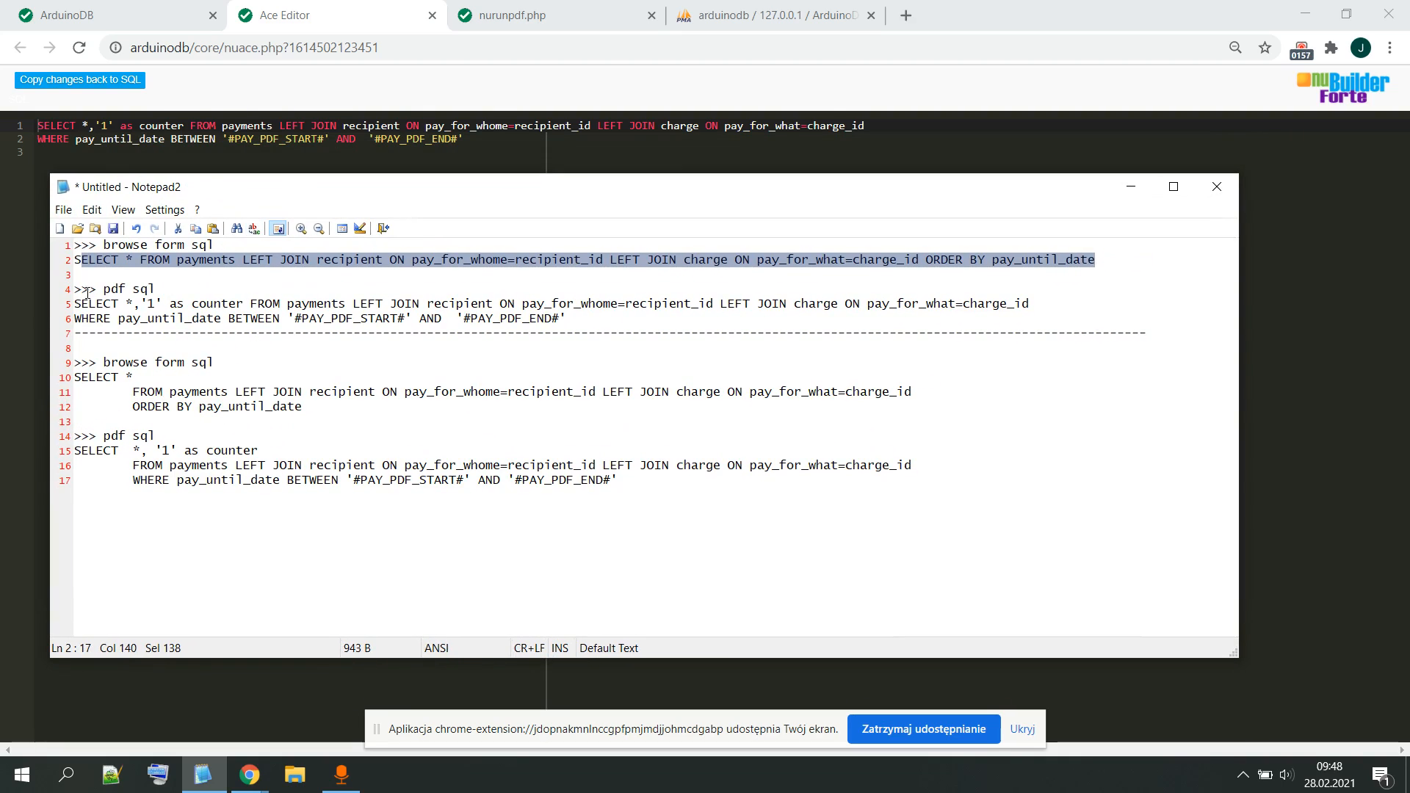
left_click_drag(77, 305, 567, 319)
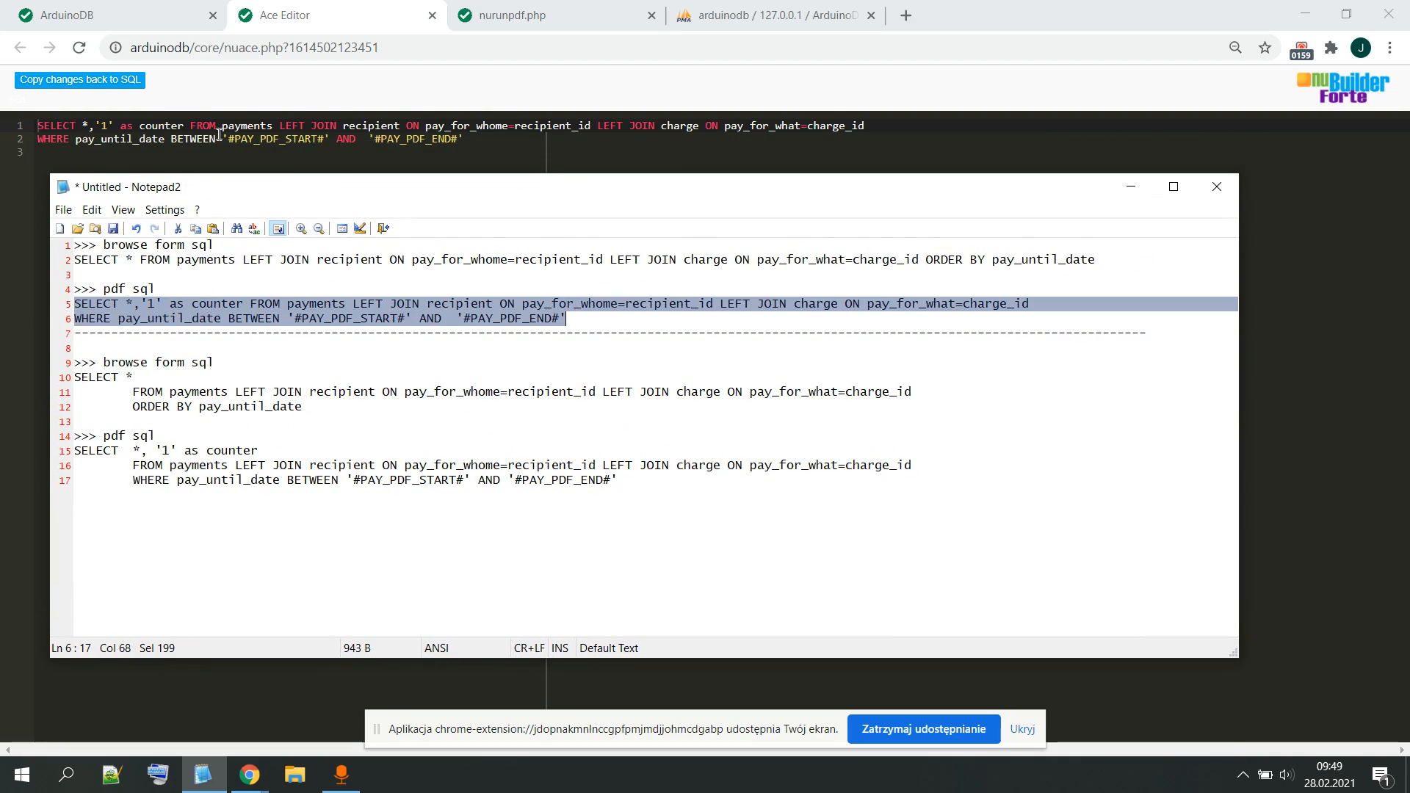
left_click(375, 147)
left_click(202, 775)
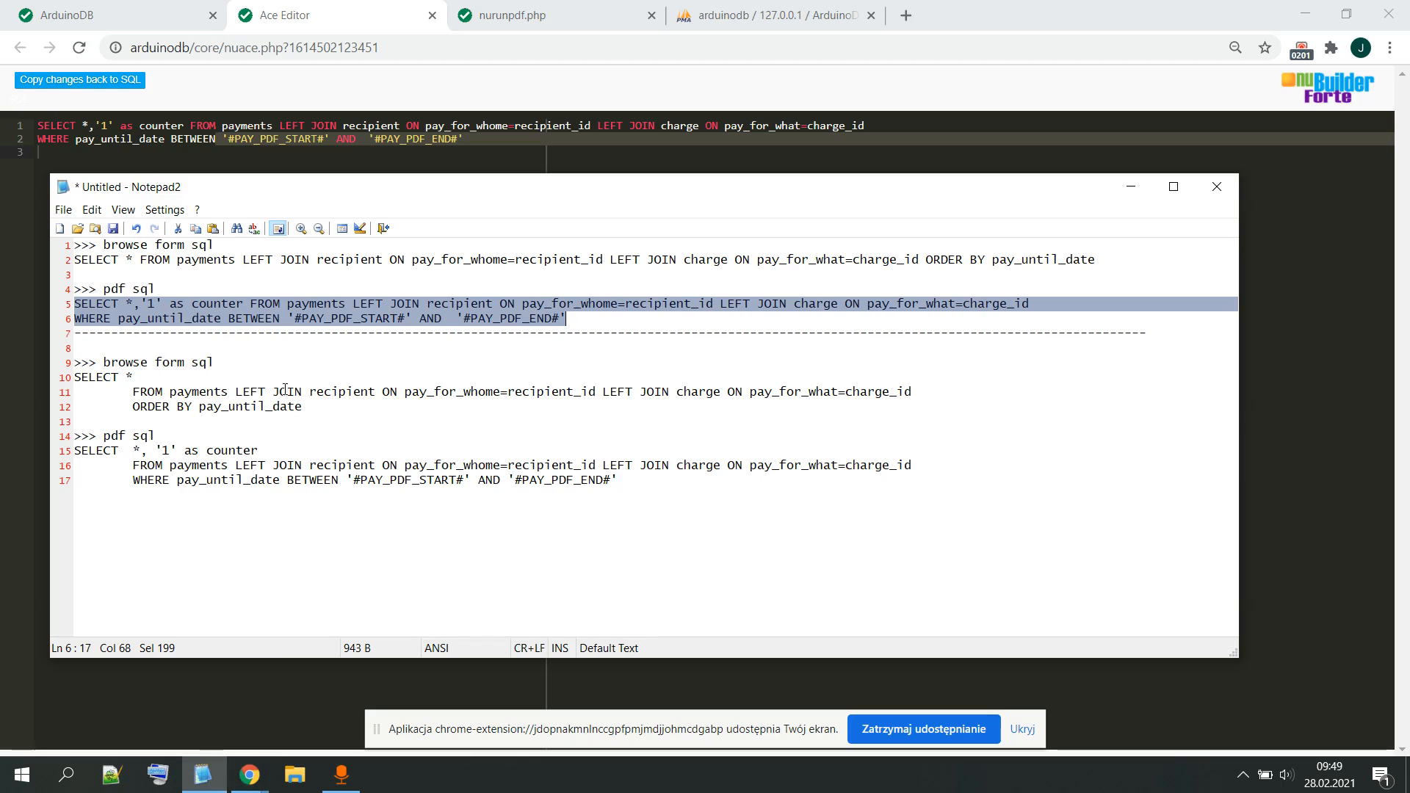
left_click(354, 318)
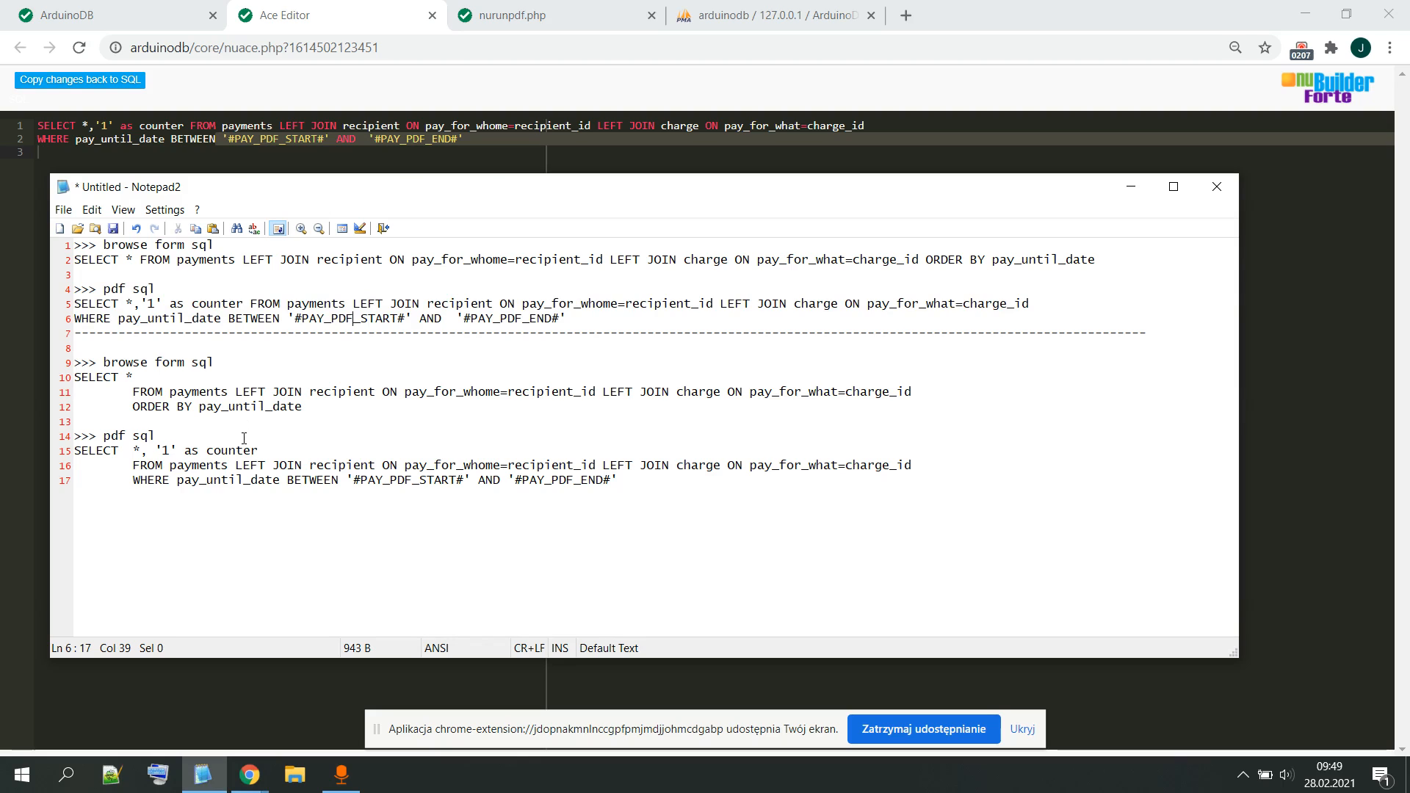
Step: Compare the FROM and JOIN lines, the ORDER BY clause and the WHERE date range in the two formatted queries
left_click_drag(133, 392, 914, 397)
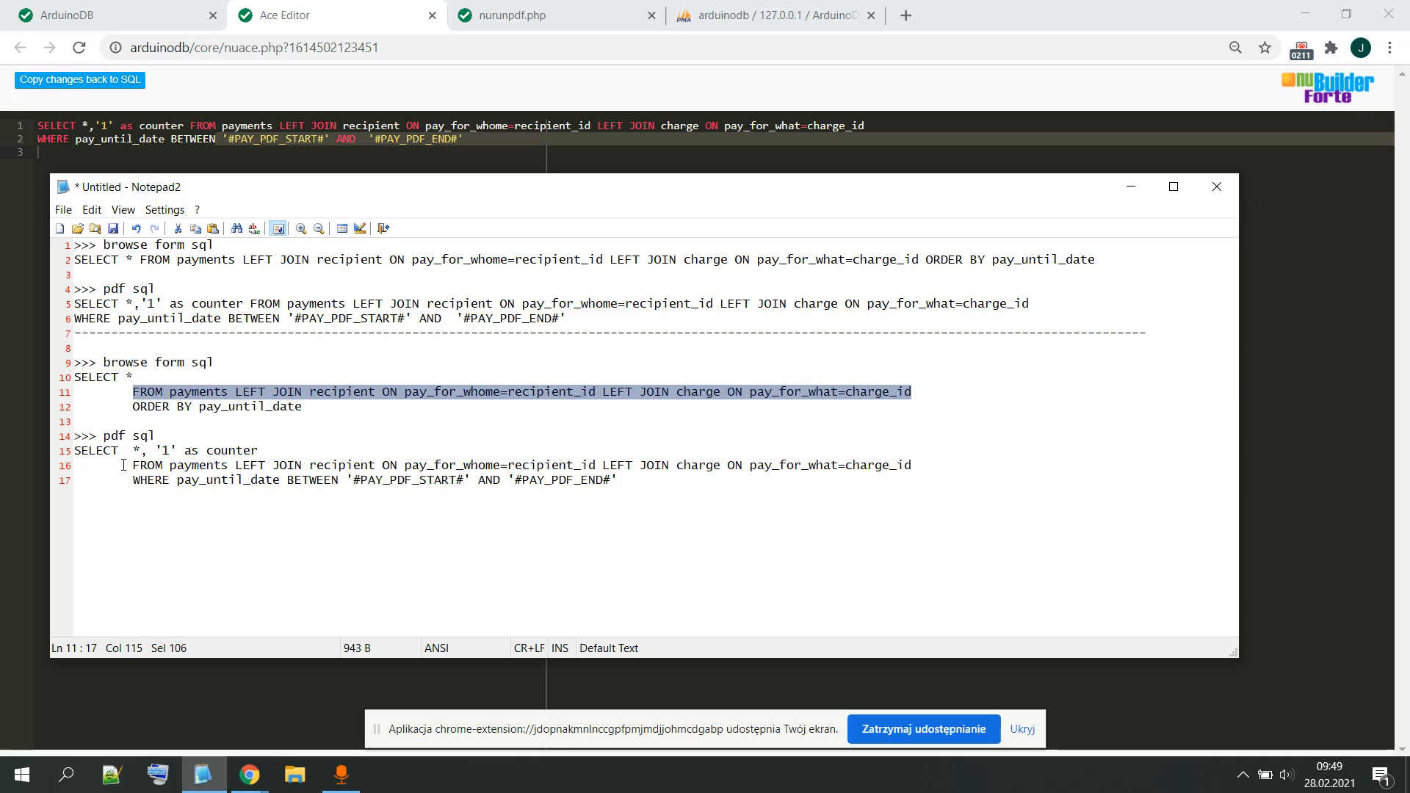
left_click_drag(133, 464, 938, 460)
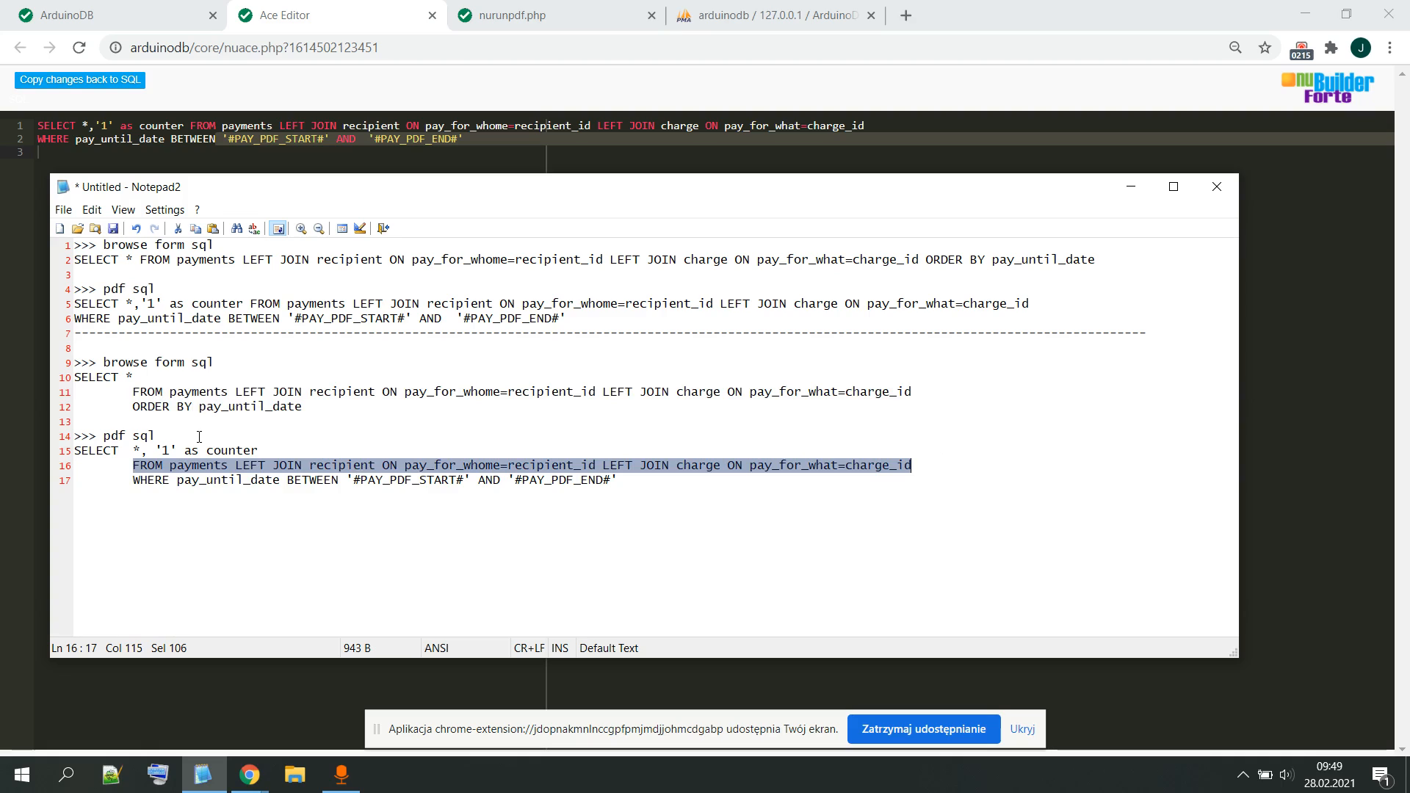
left_click_drag(133, 406, 318, 411)
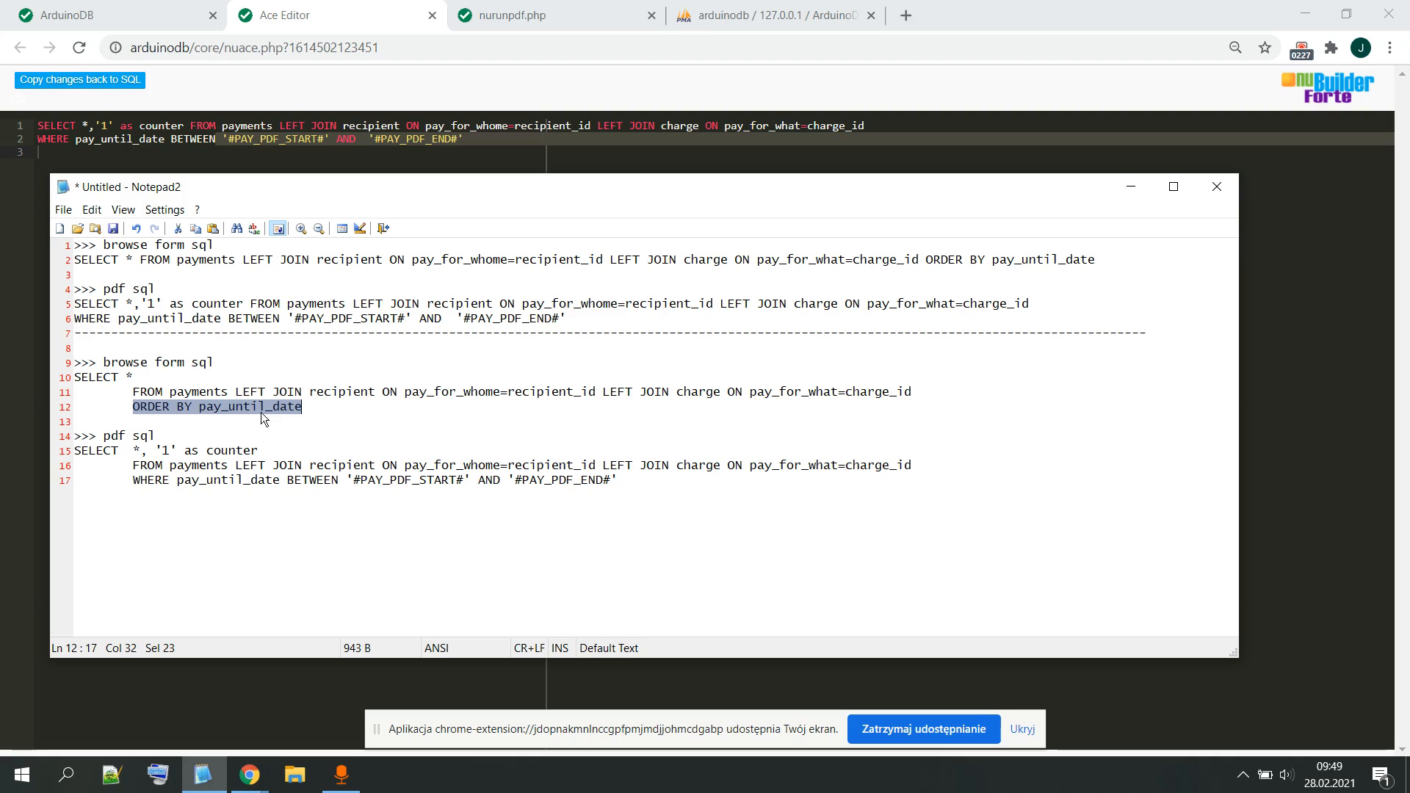
left_click(177, 406)
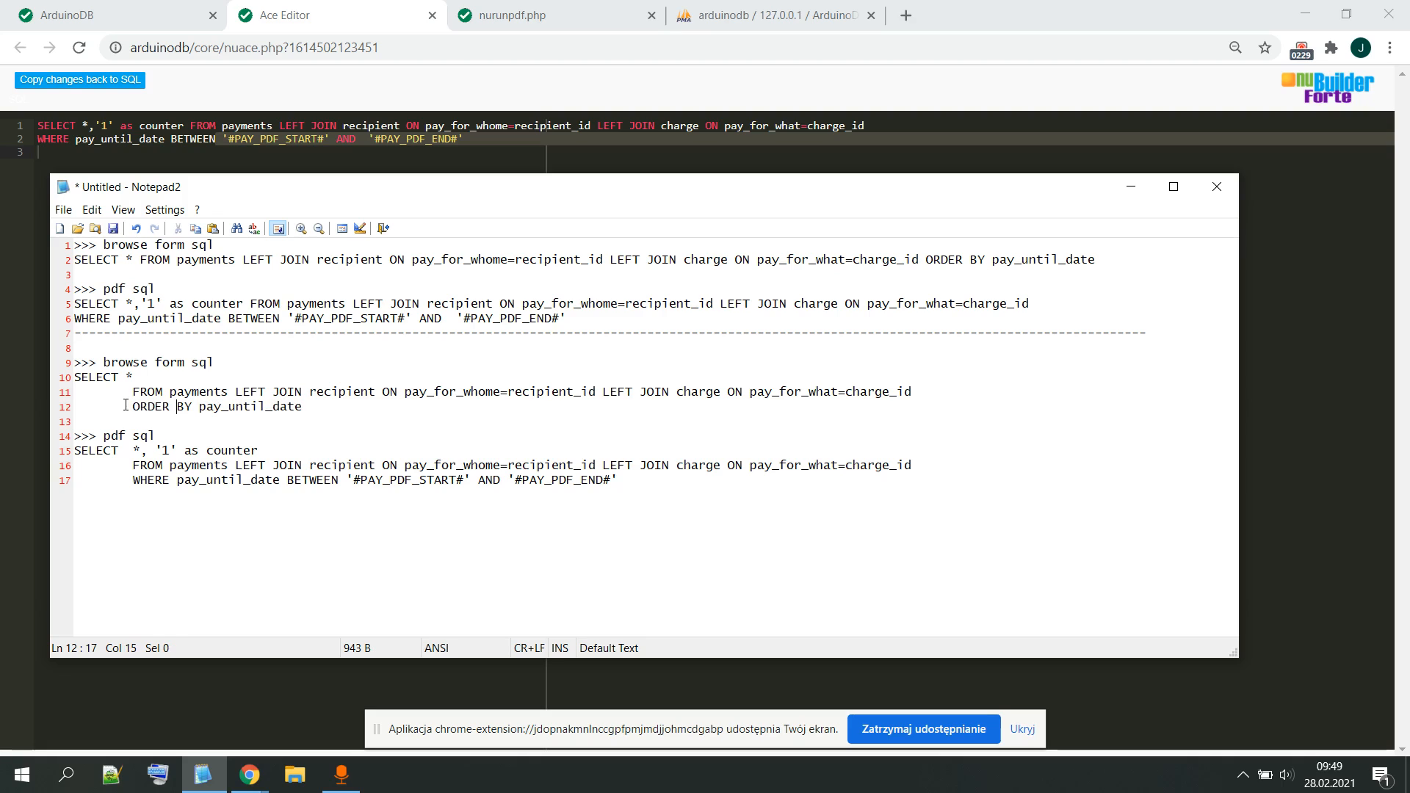
left_click_drag(134, 406, 155, 407)
left_click(226, 511)
left_click_drag(133, 482, 616, 481)
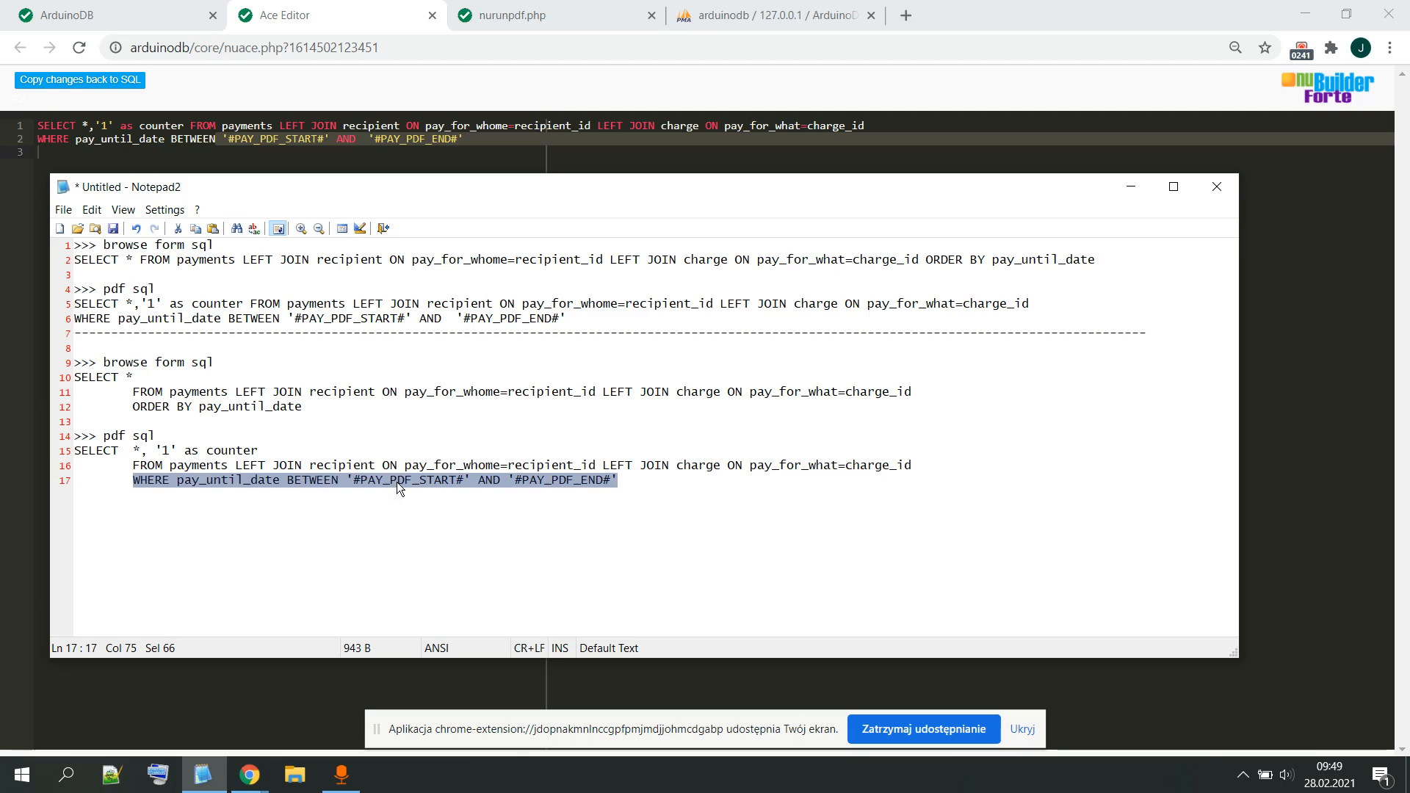
left_click(562, 522)
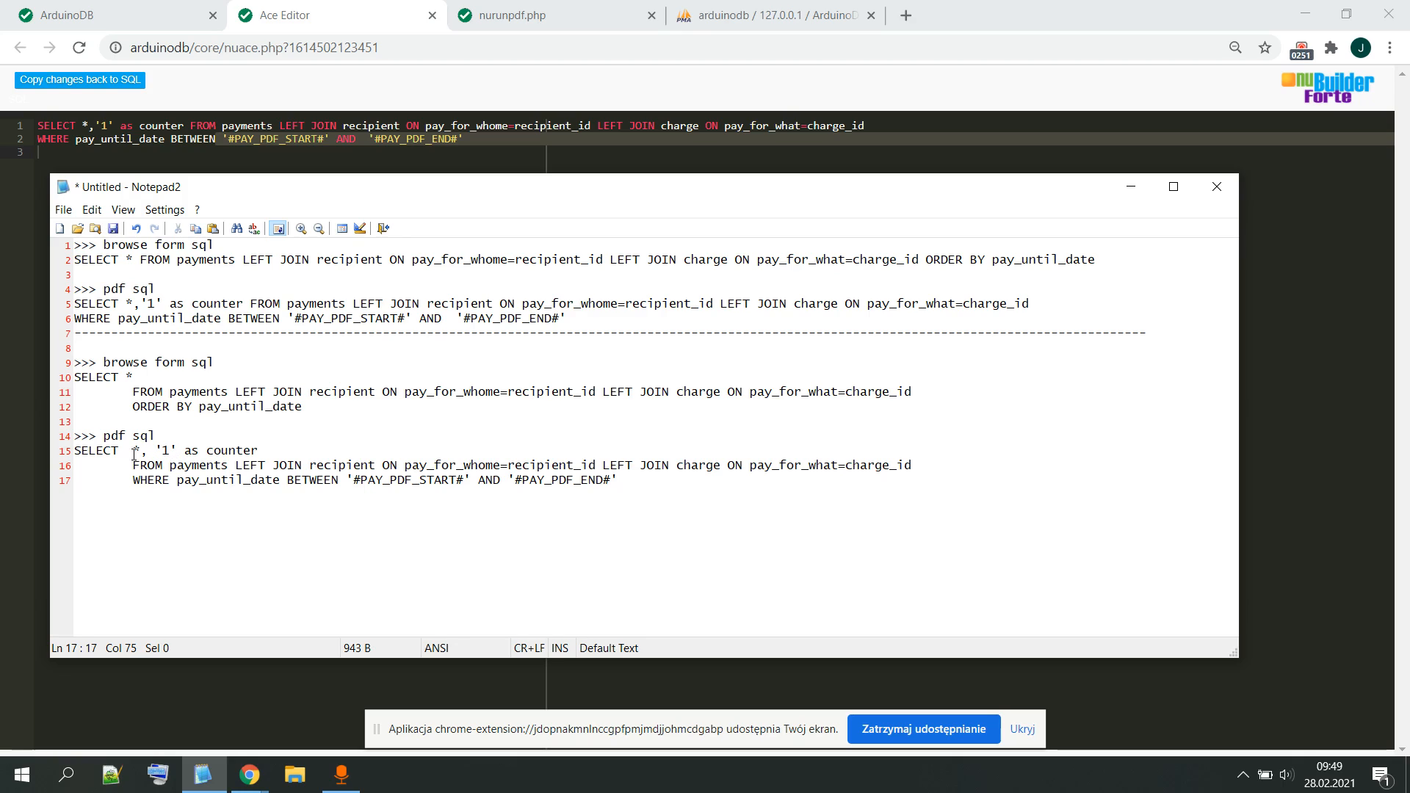
Step: Examine the extra '1' as counter column in the SELECT line of the formatted pdf SQL
left_click_drag(134, 451, 258, 450)
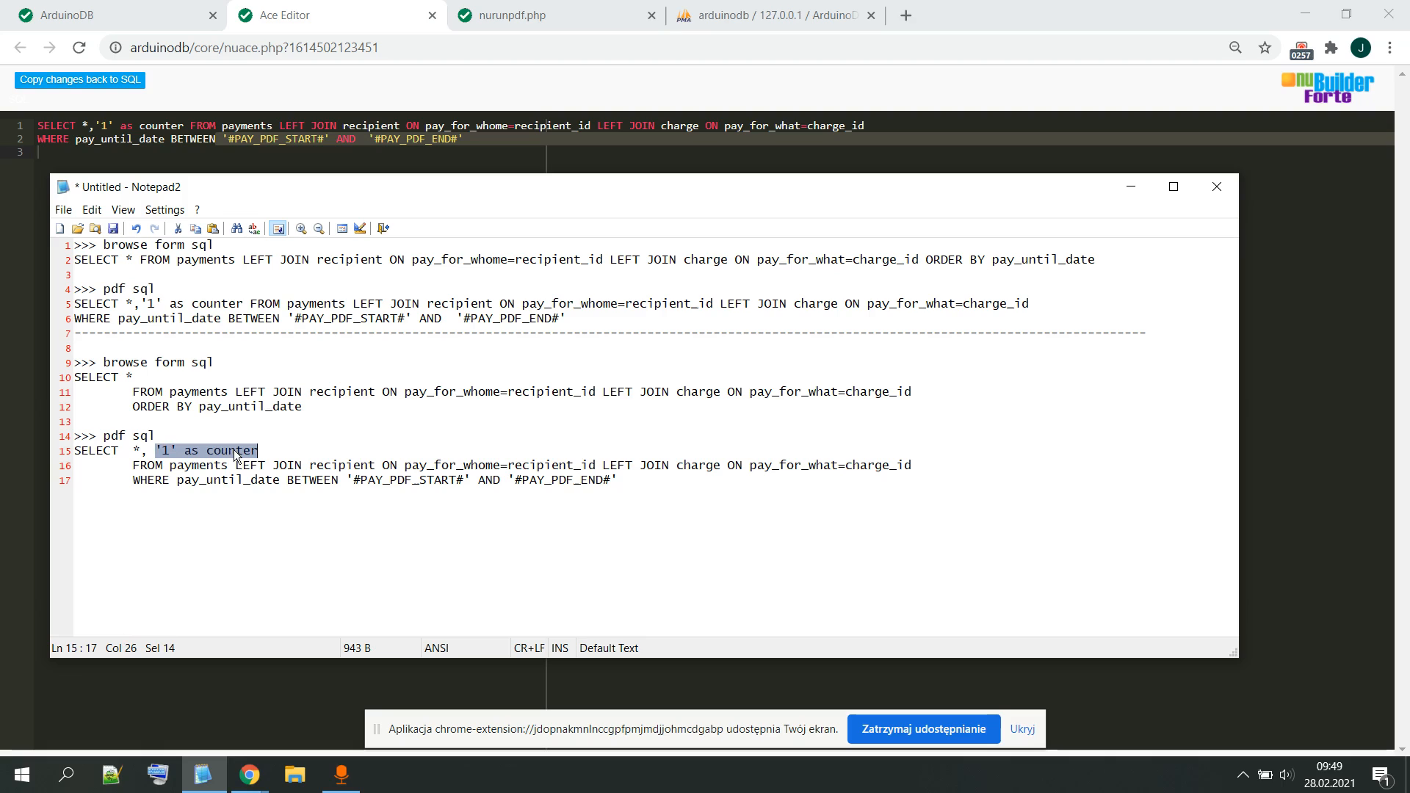
left_click(236, 450)
left_click(164, 449)
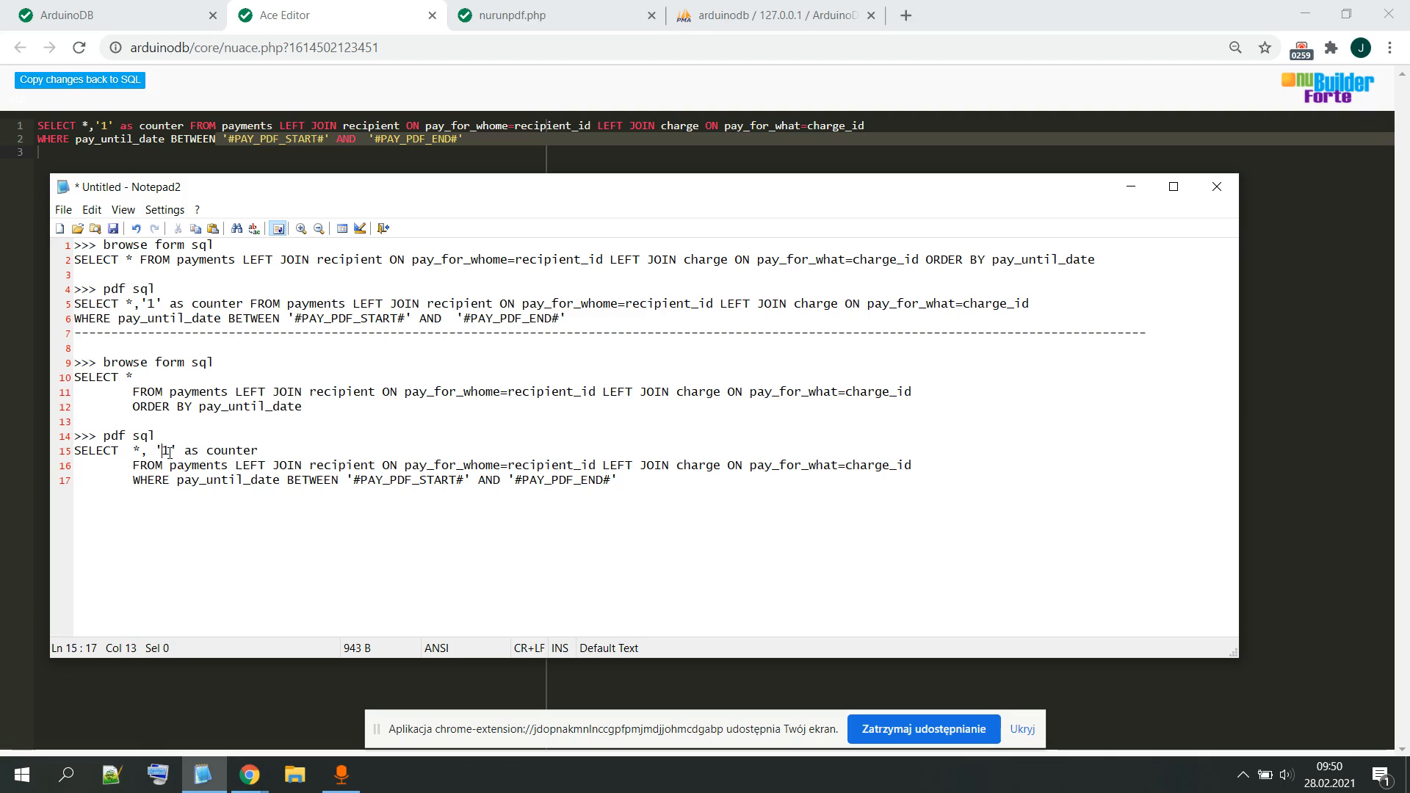
key("ctrl+End")
Step: Switch back to ArduinoDB and open the Payment report's definition, including its sql_for_payment source query
left_click(349, 11)
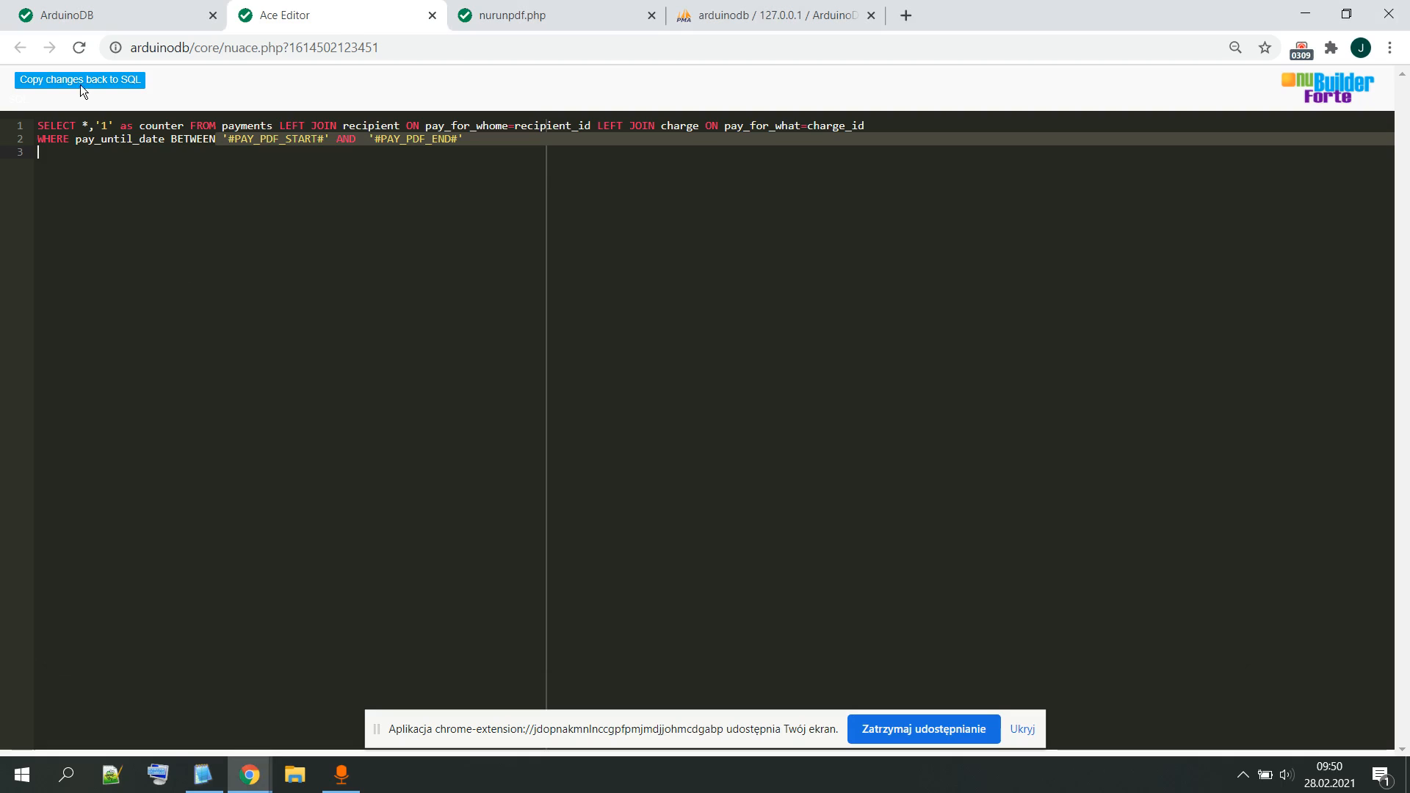
left_click(114, 11)
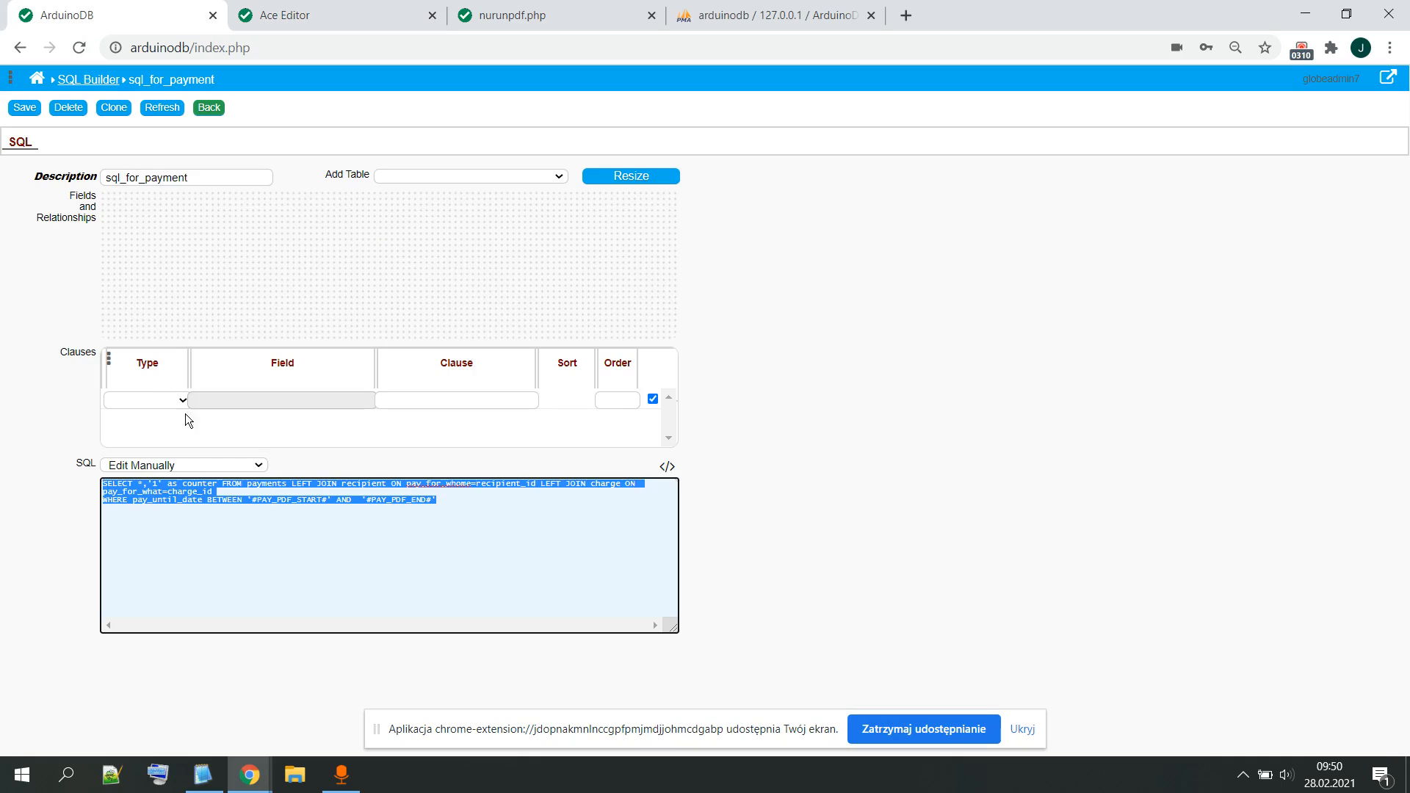
left_click(207, 108)
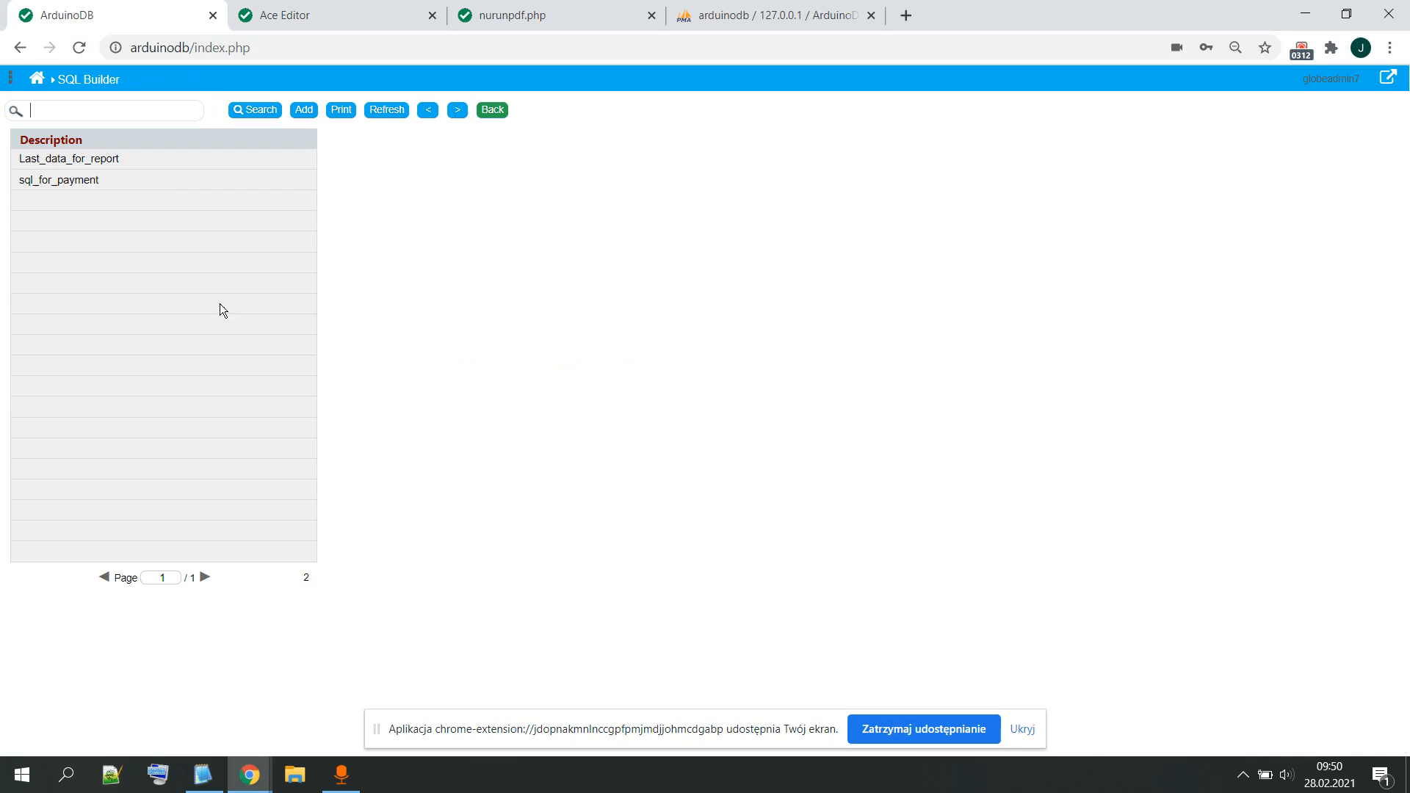
left_click(494, 114)
left_click(143, 291)
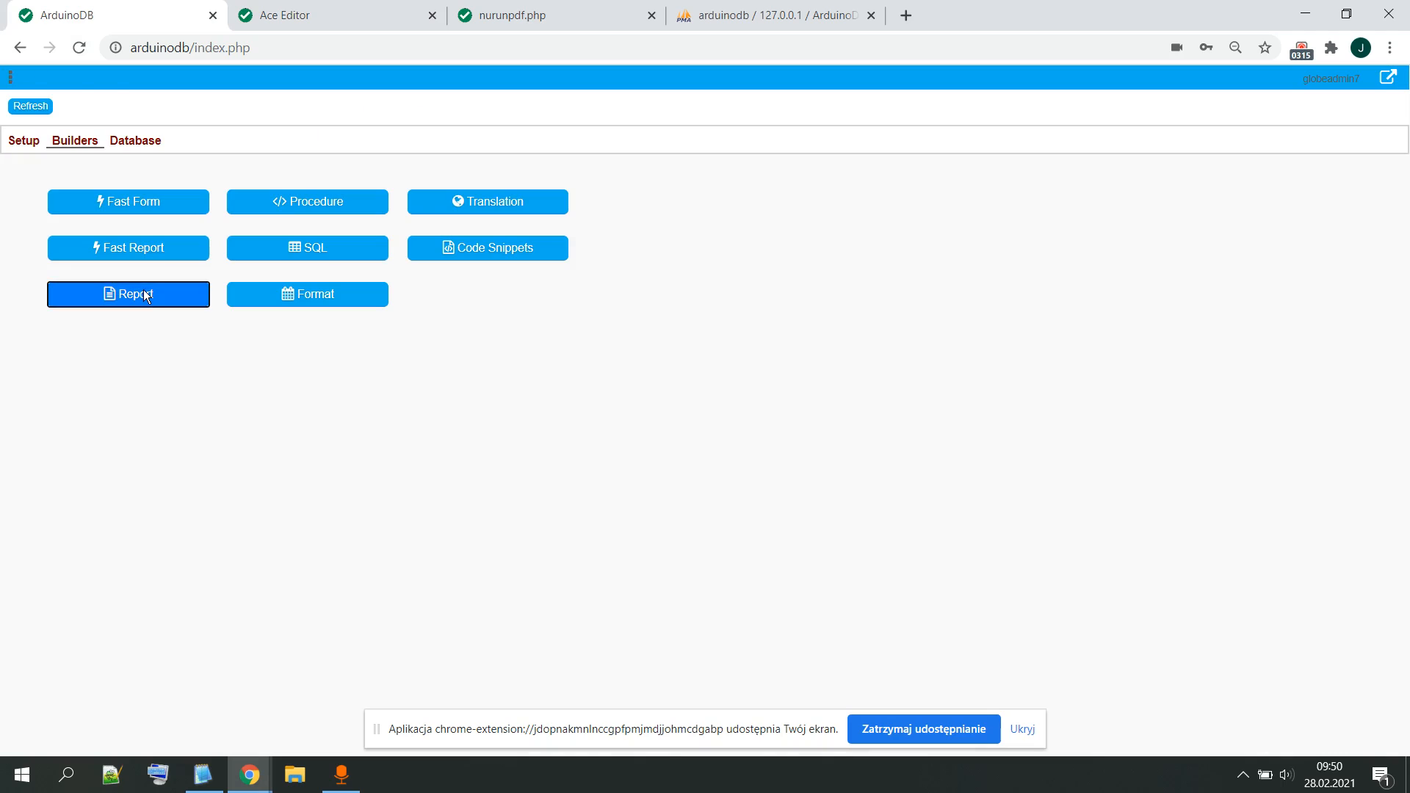
left_click(229, 182)
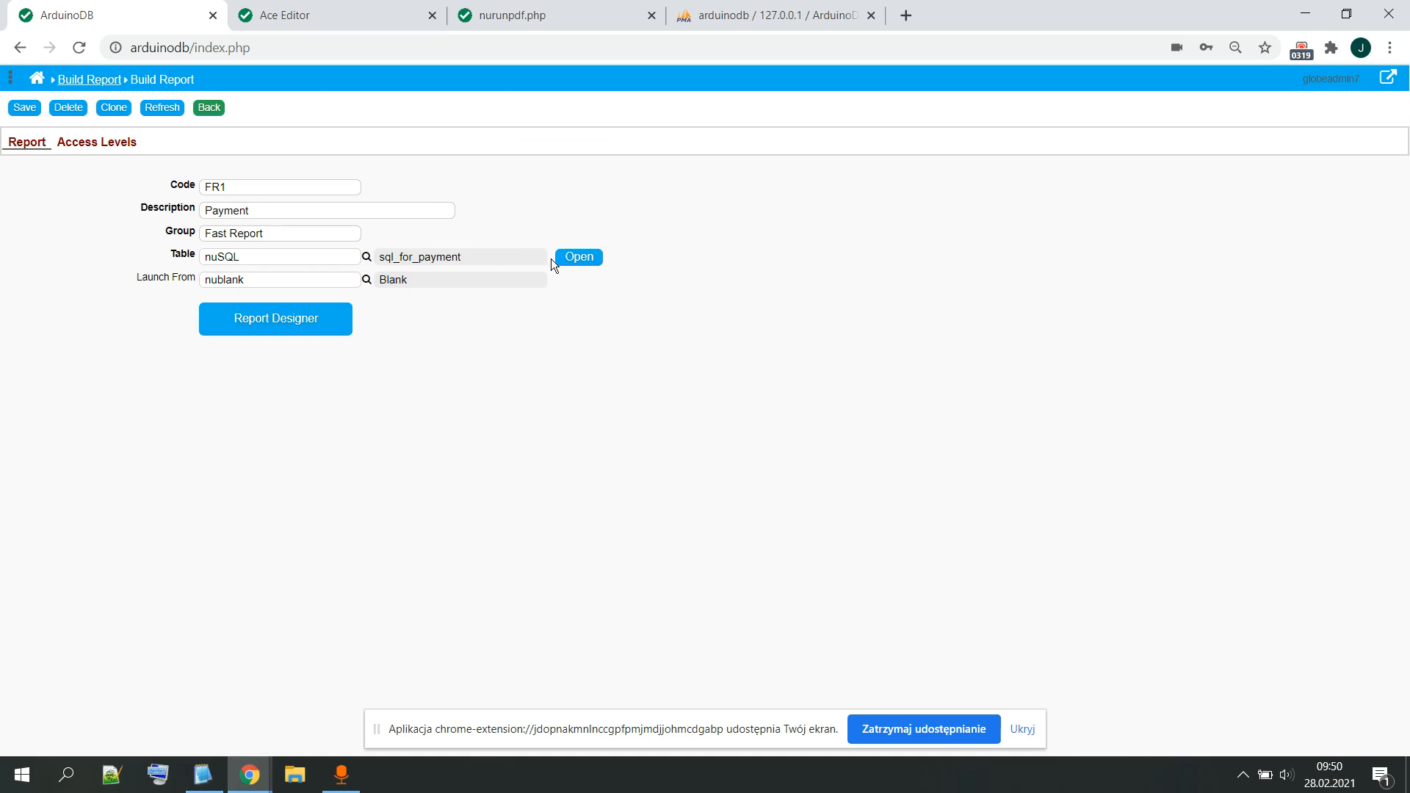
left_click(578, 259)
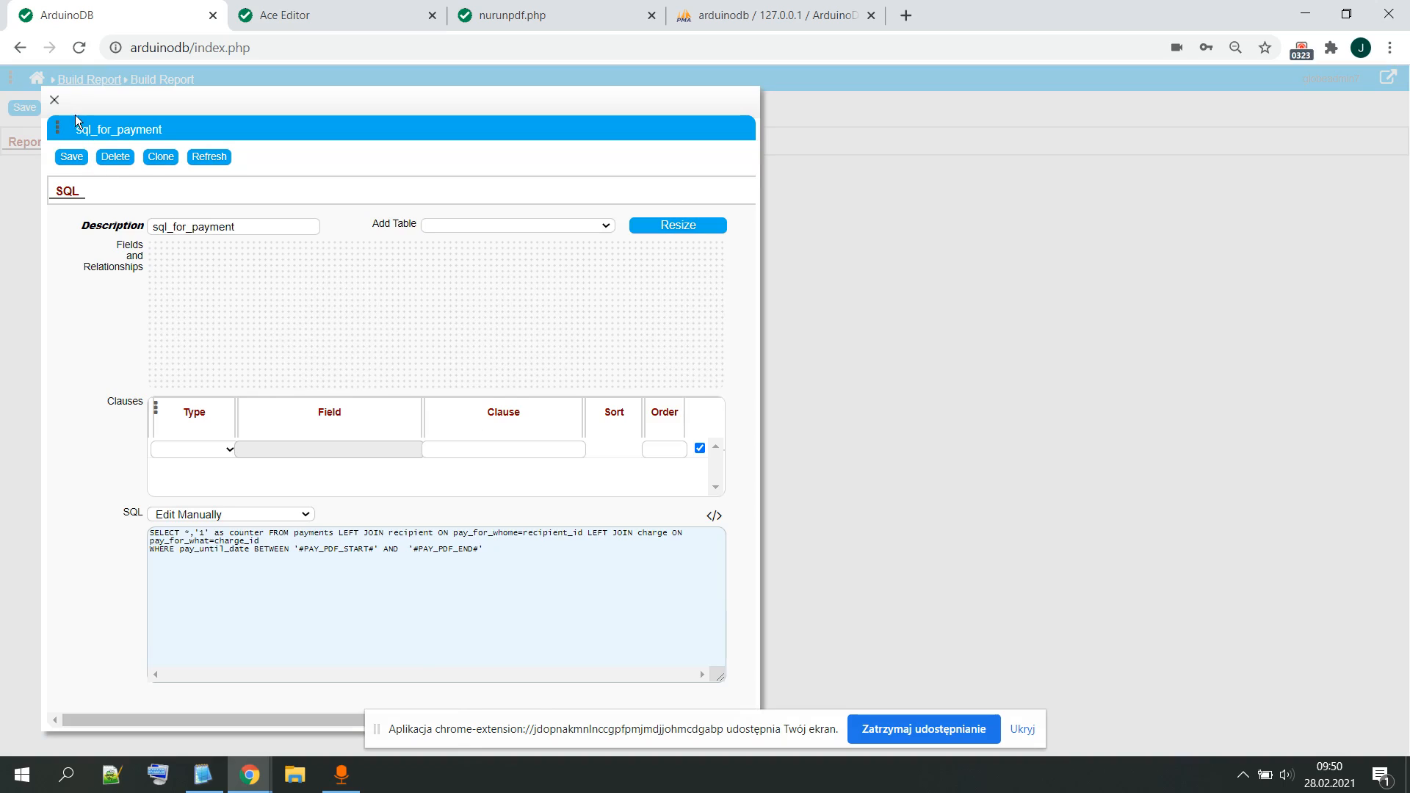
Step: Close the sql_for_payment query and open the Payment report's layout in the Report Designer with no objects selected
left_click(55, 102)
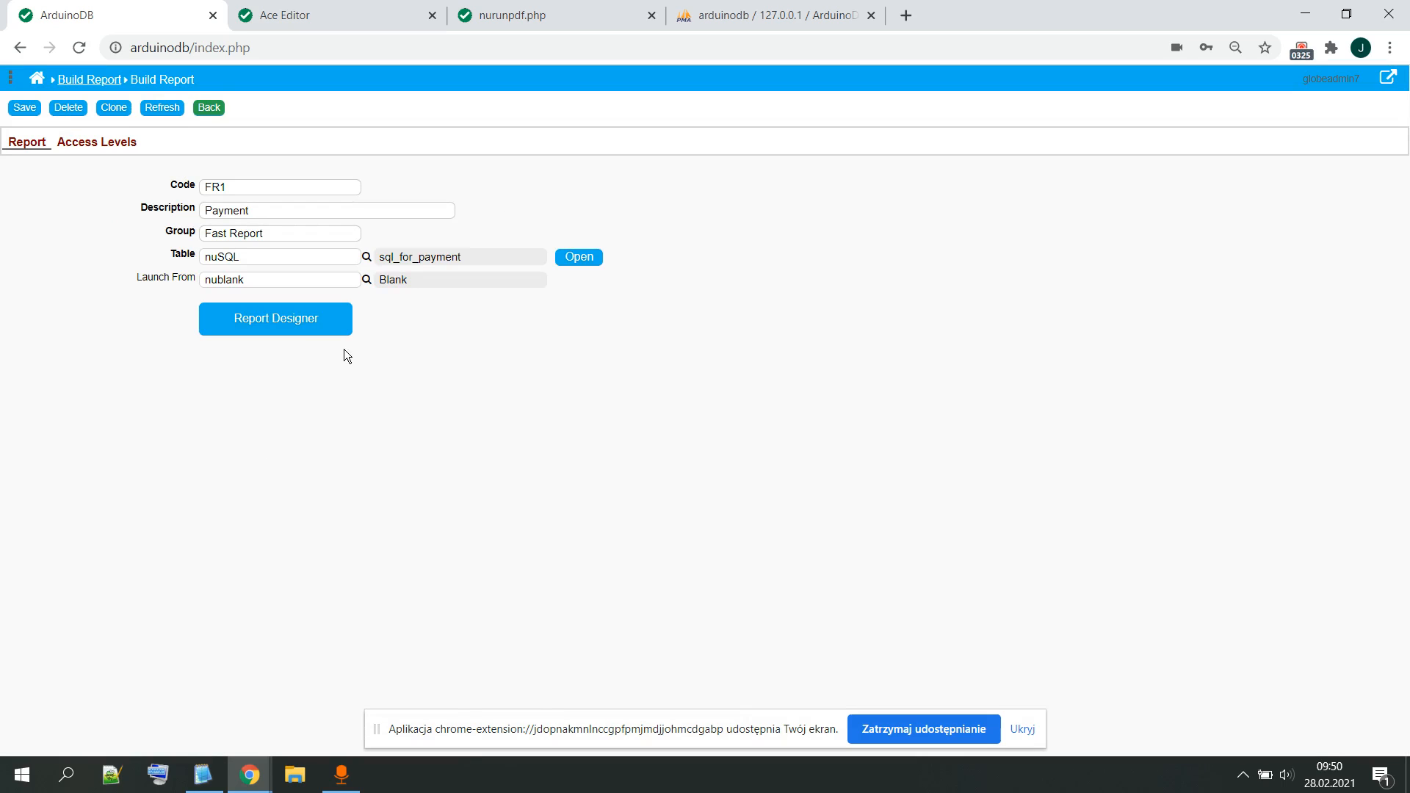
left_click(301, 329)
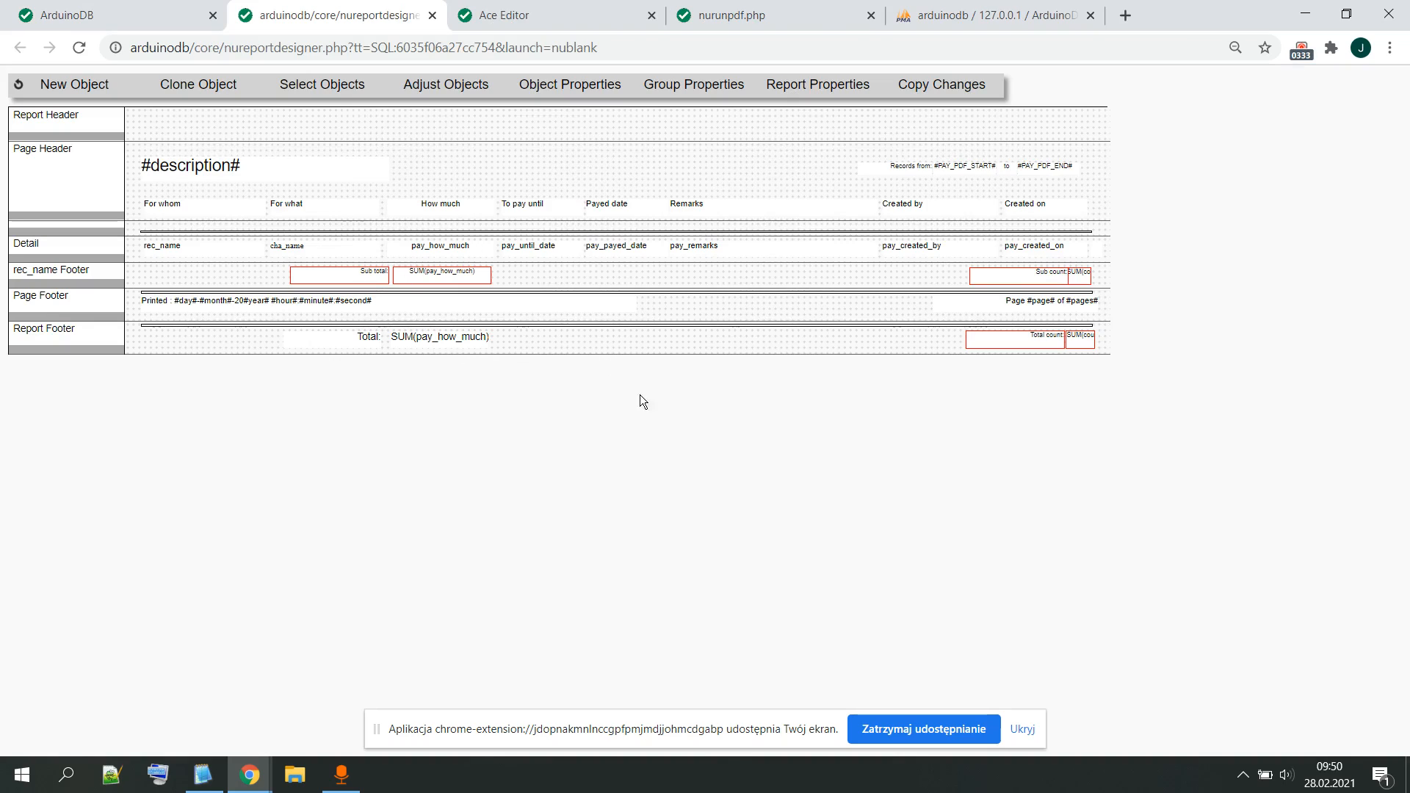
left_click(669, 270)
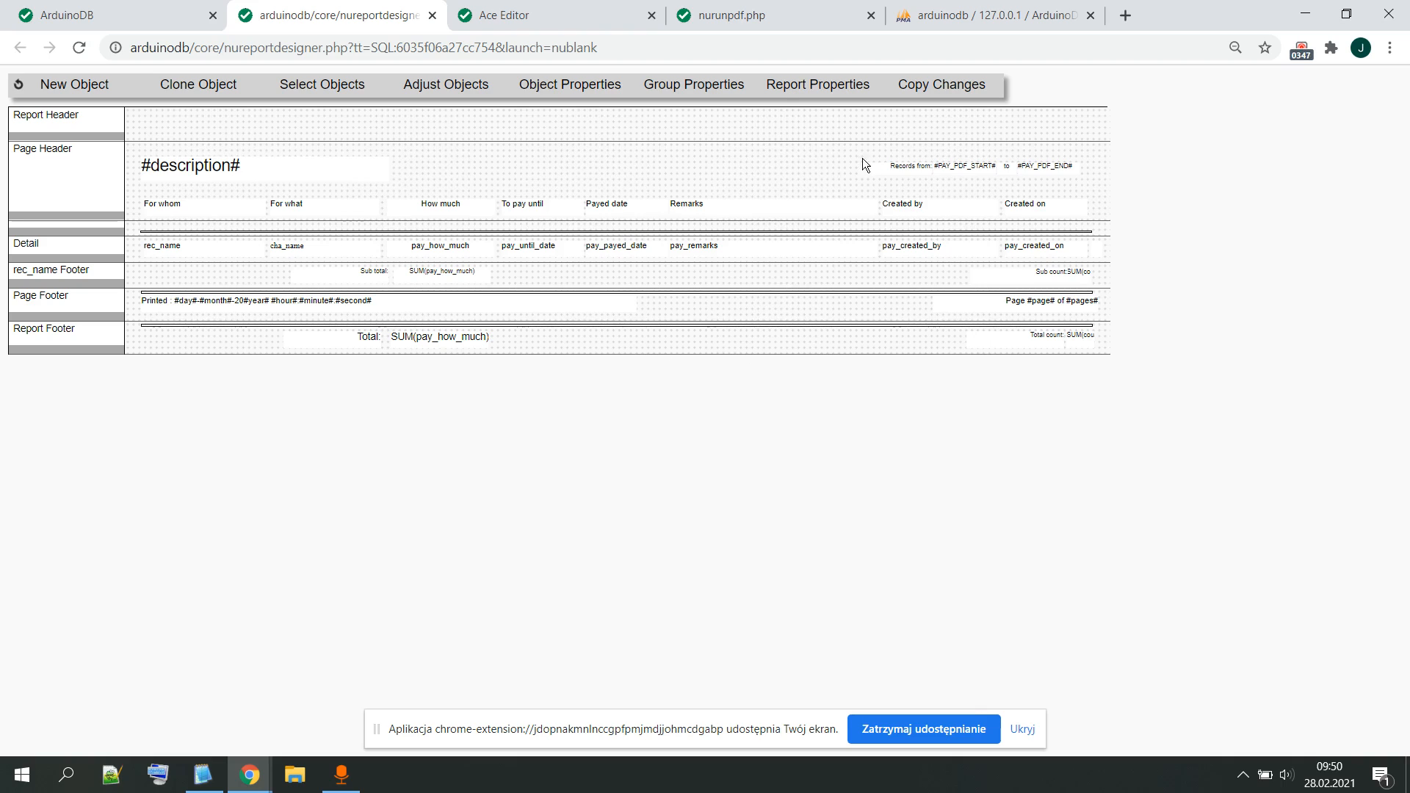
Step: Compare the #PAY_PDF_START# label in the report's Page Header with the Records from date range in the generated Payment PDF
left_click(960, 165)
left_click_drag(959, 162, 959, 163)
left_click(514, 13)
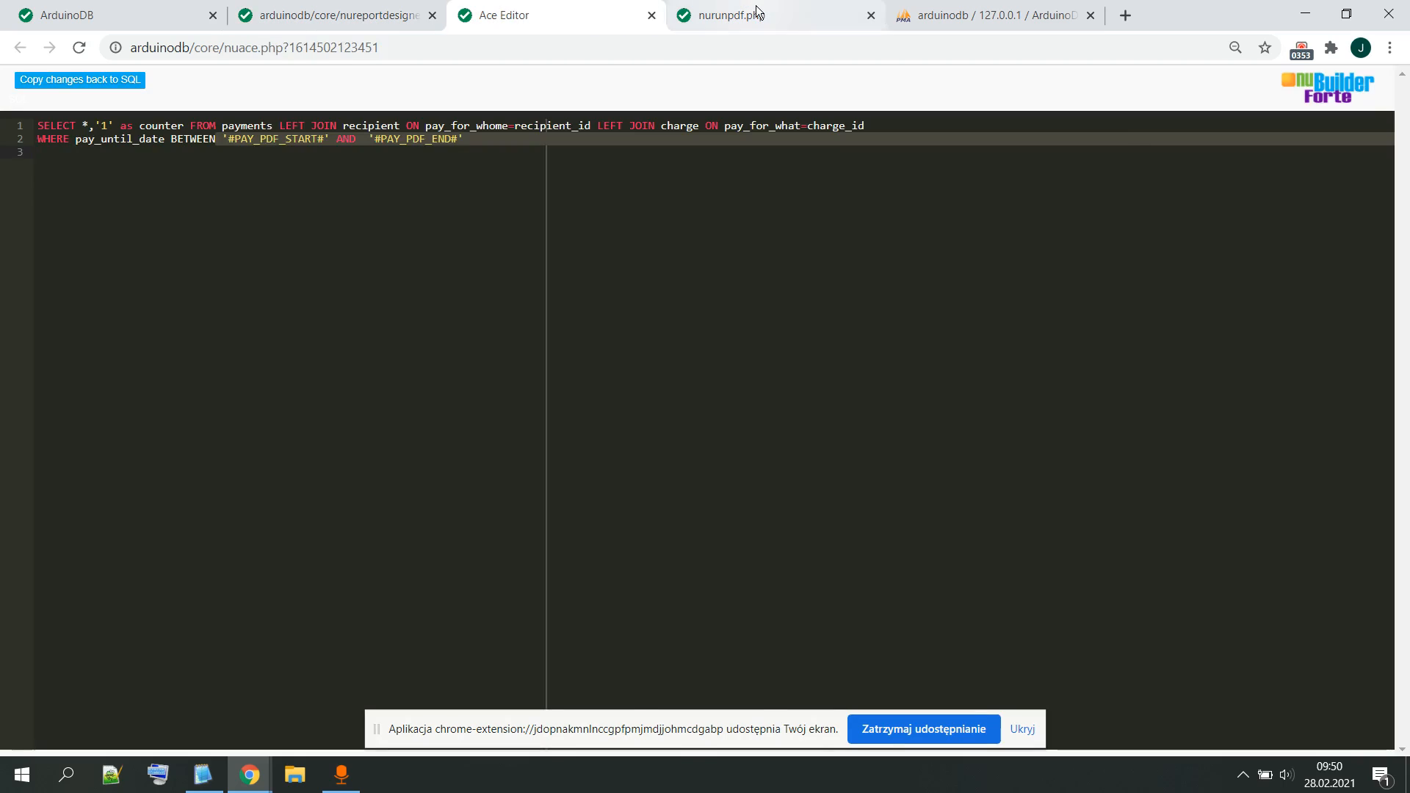
left_click(731, 16)
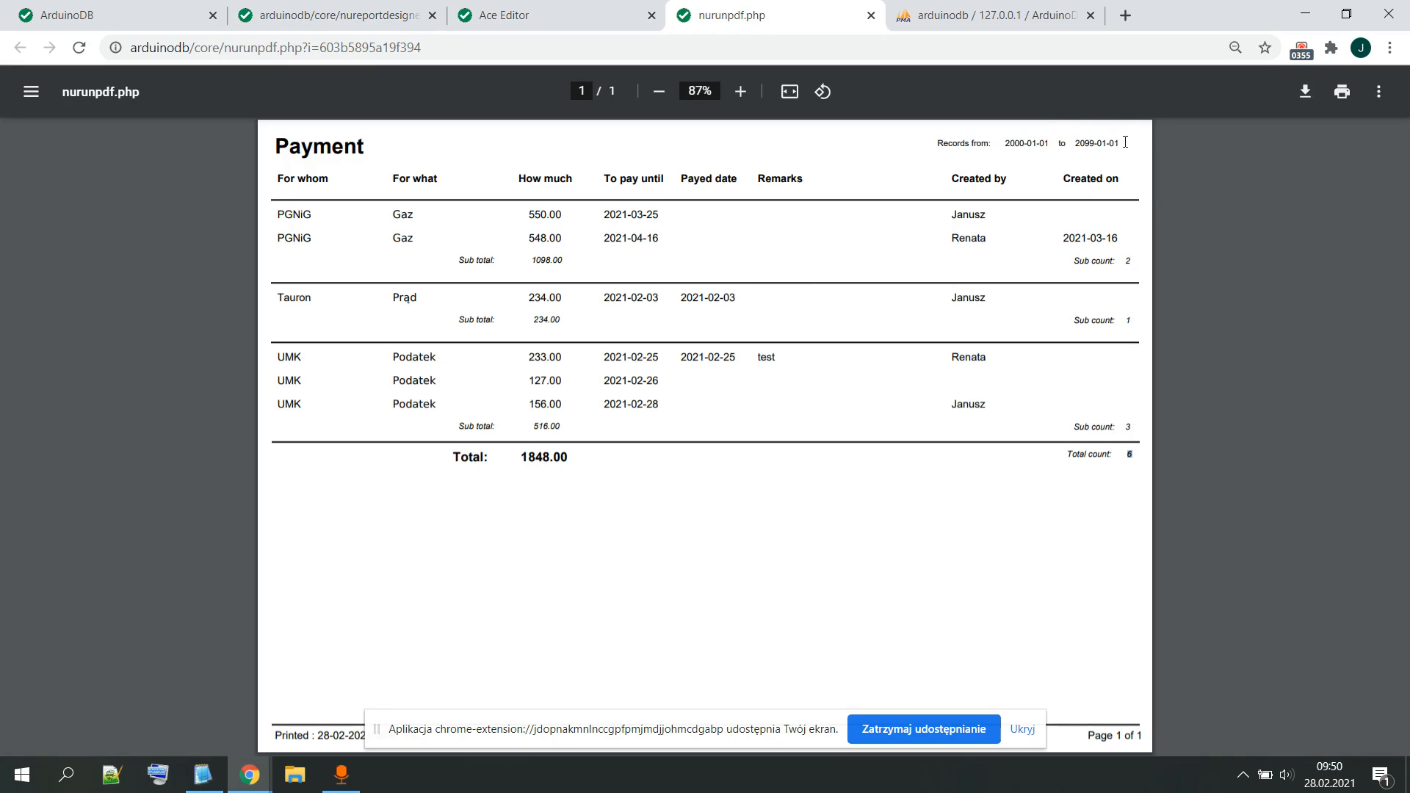
left_click_drag(1124, 143, 938, 144)
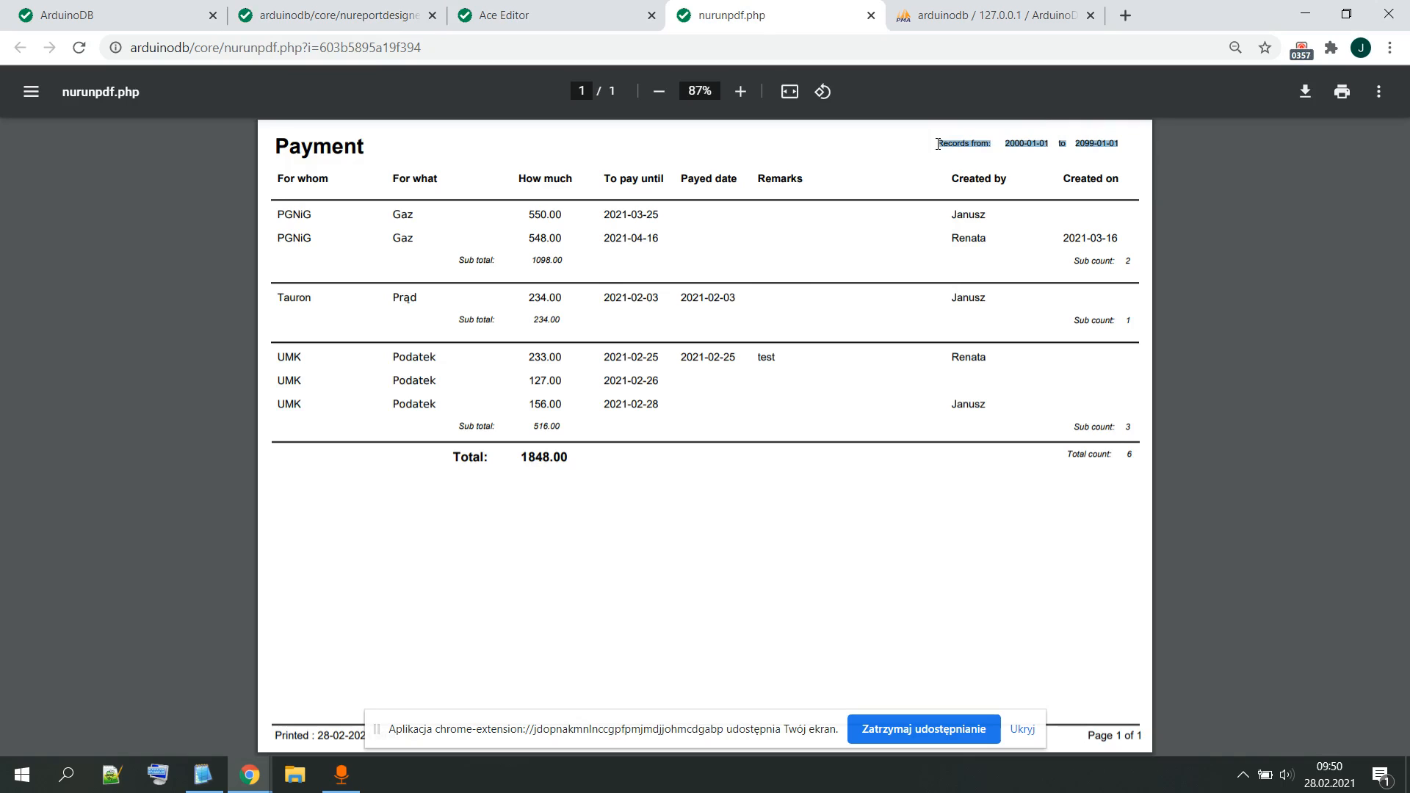
left_click(1036, 151)
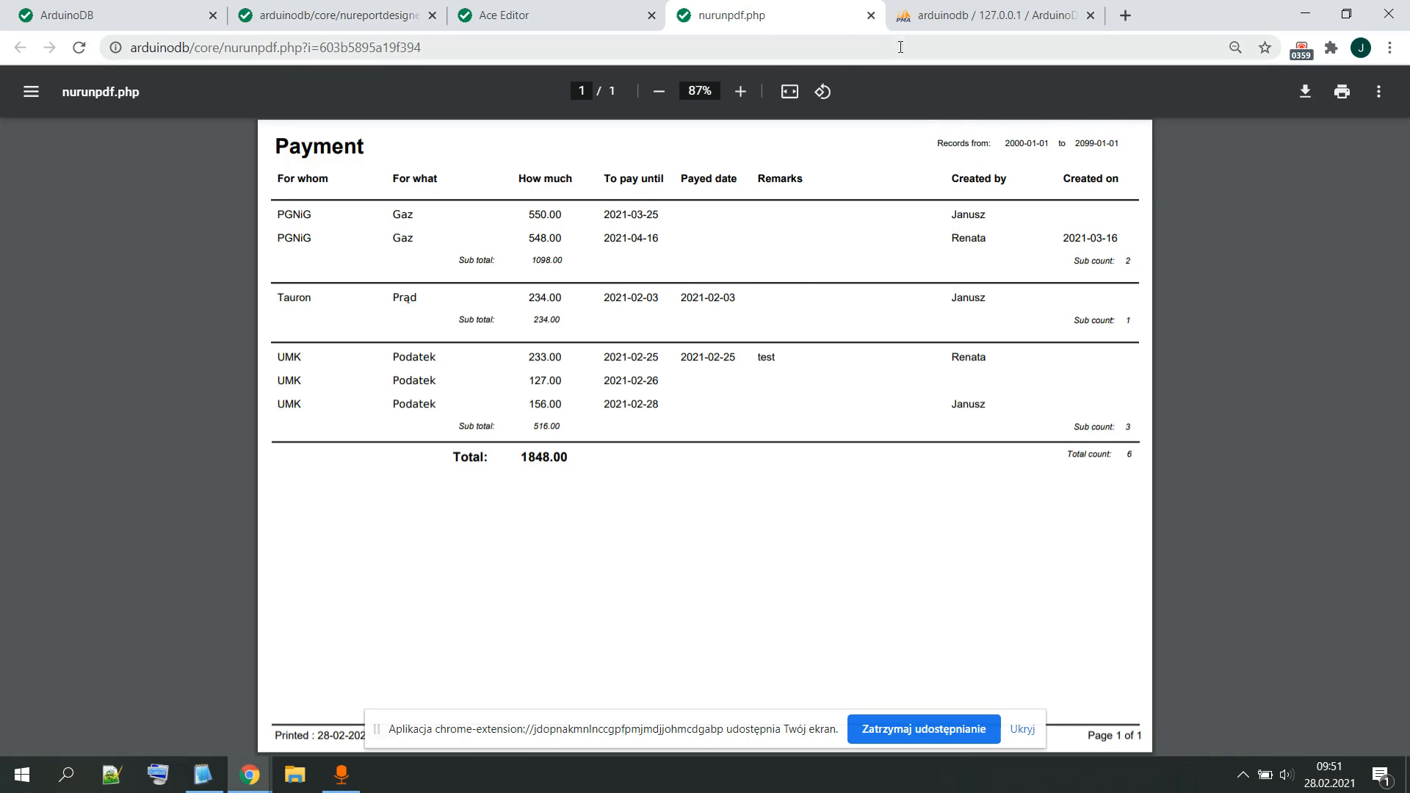
Step: Return to the report layout and inspect the object properties of the #PAY_PDF_START# label, including its title
left_click(345, 15)
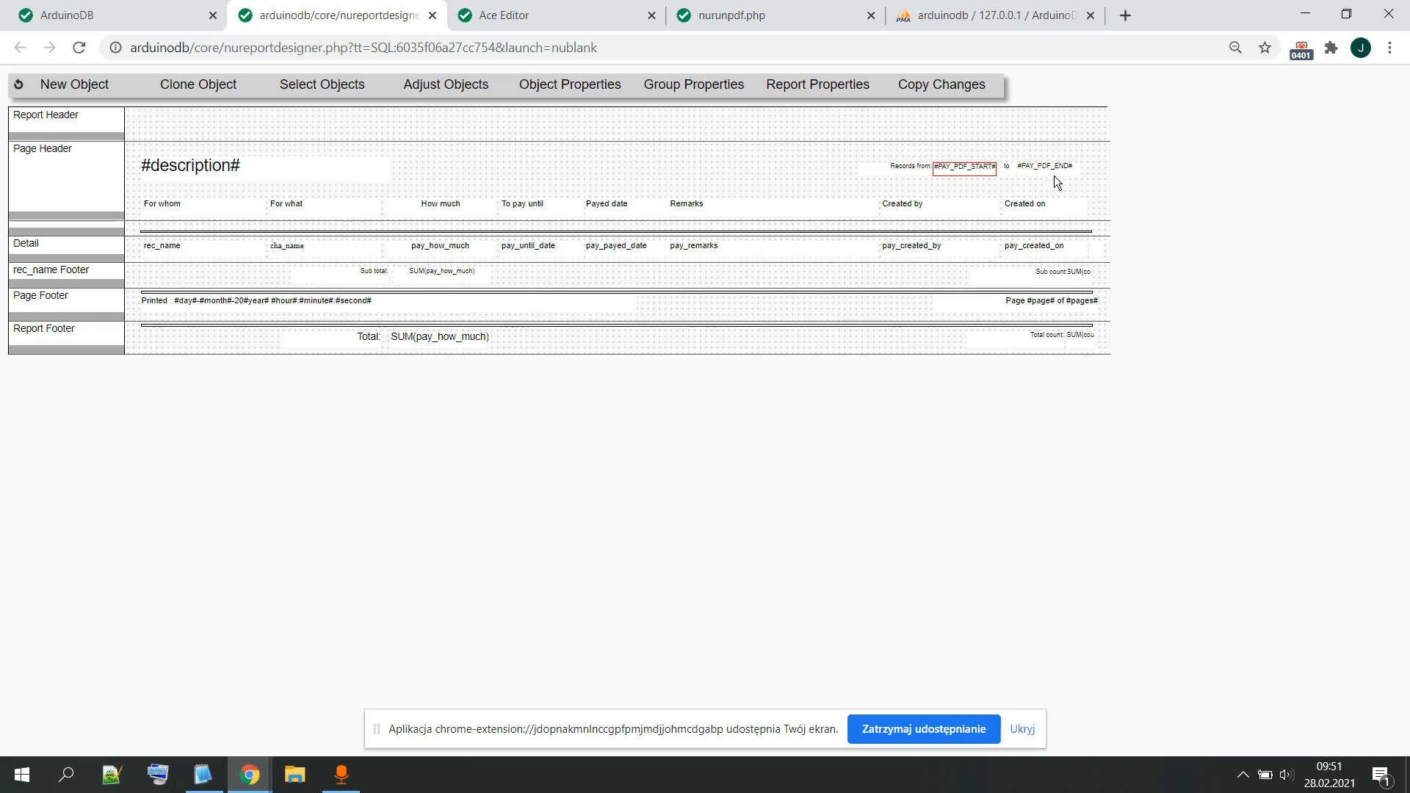
double_click(972, 167)
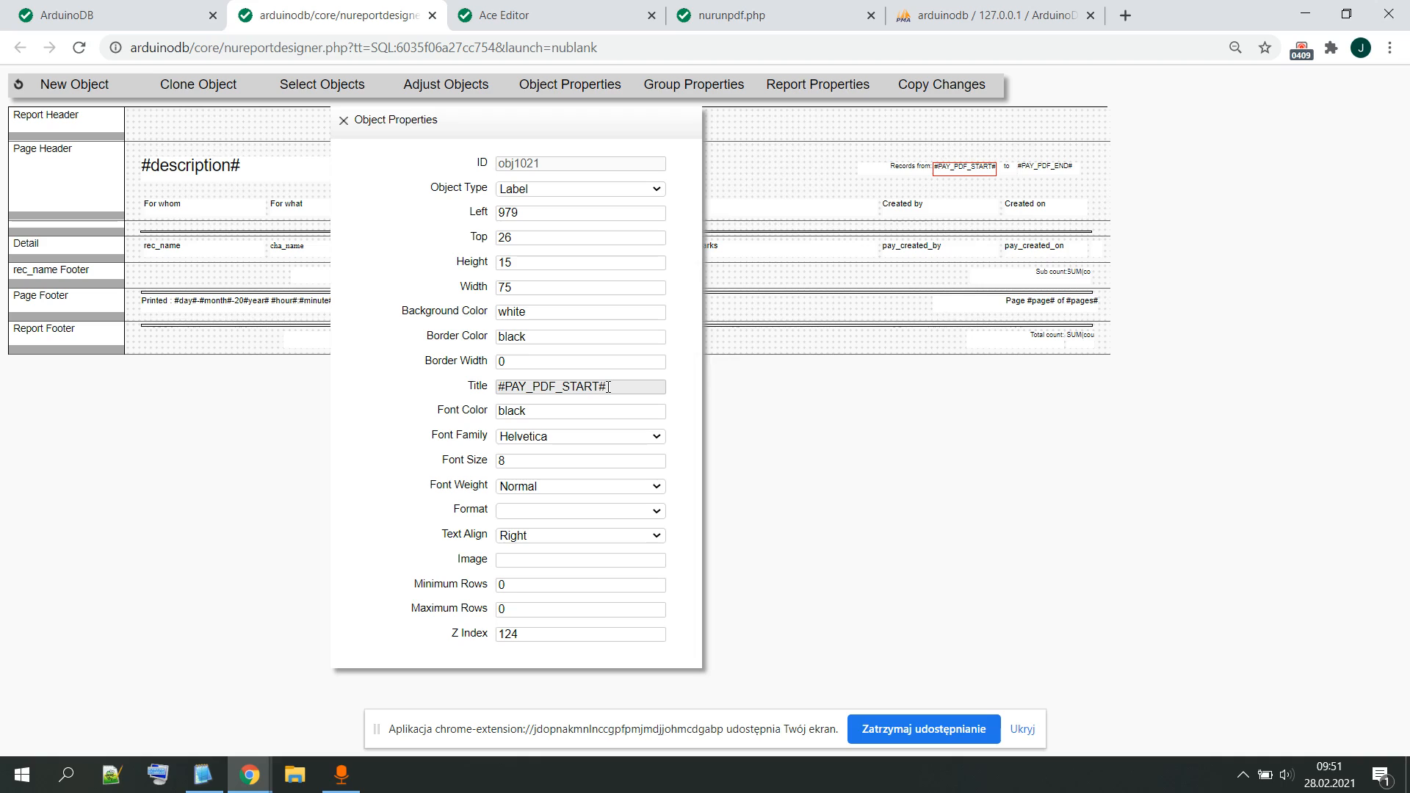
left_click(343, 121)
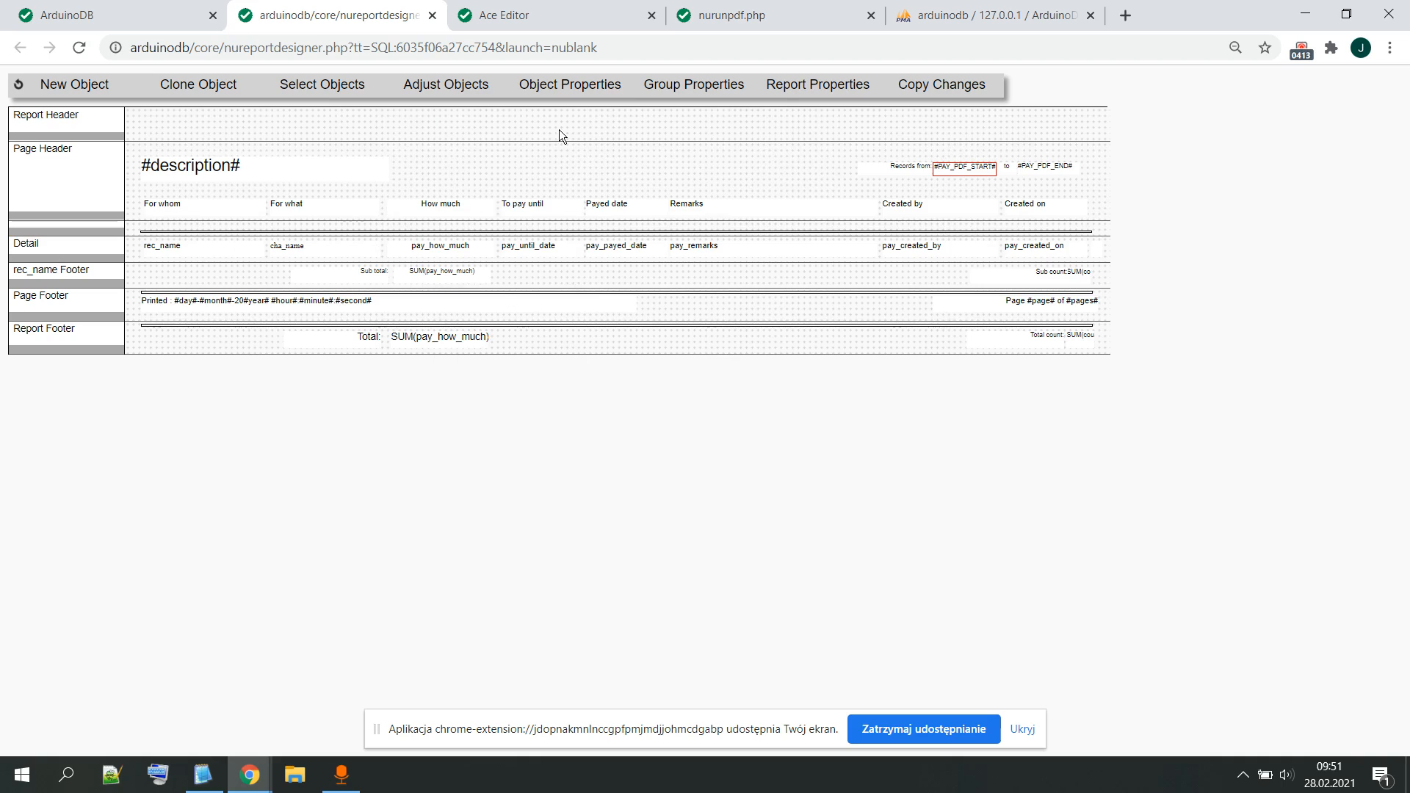
Step: Open the report's Group Properties and examine the rec_name and pay_until_date groups with their sort order and sections
left_click(704, 89)
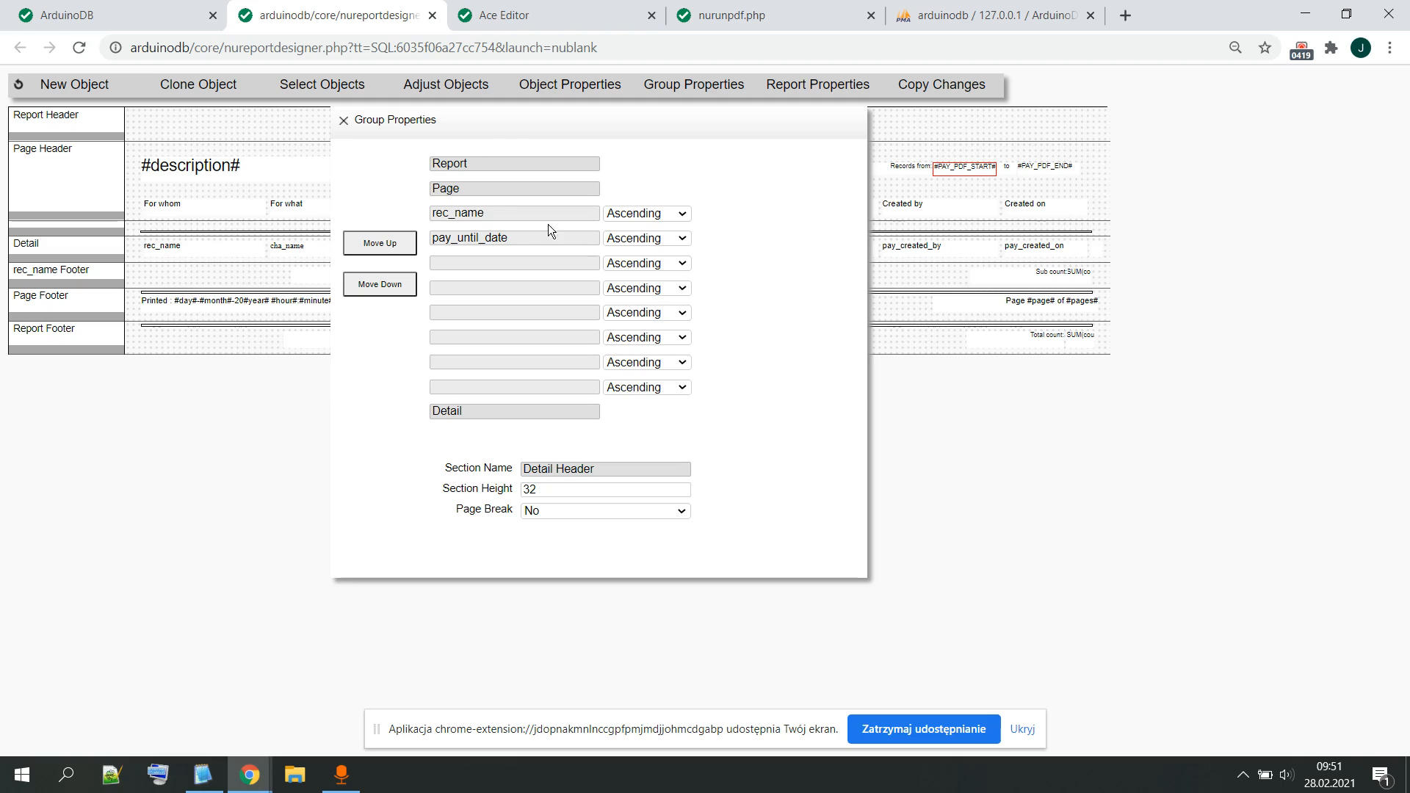
left_click(507, 213)
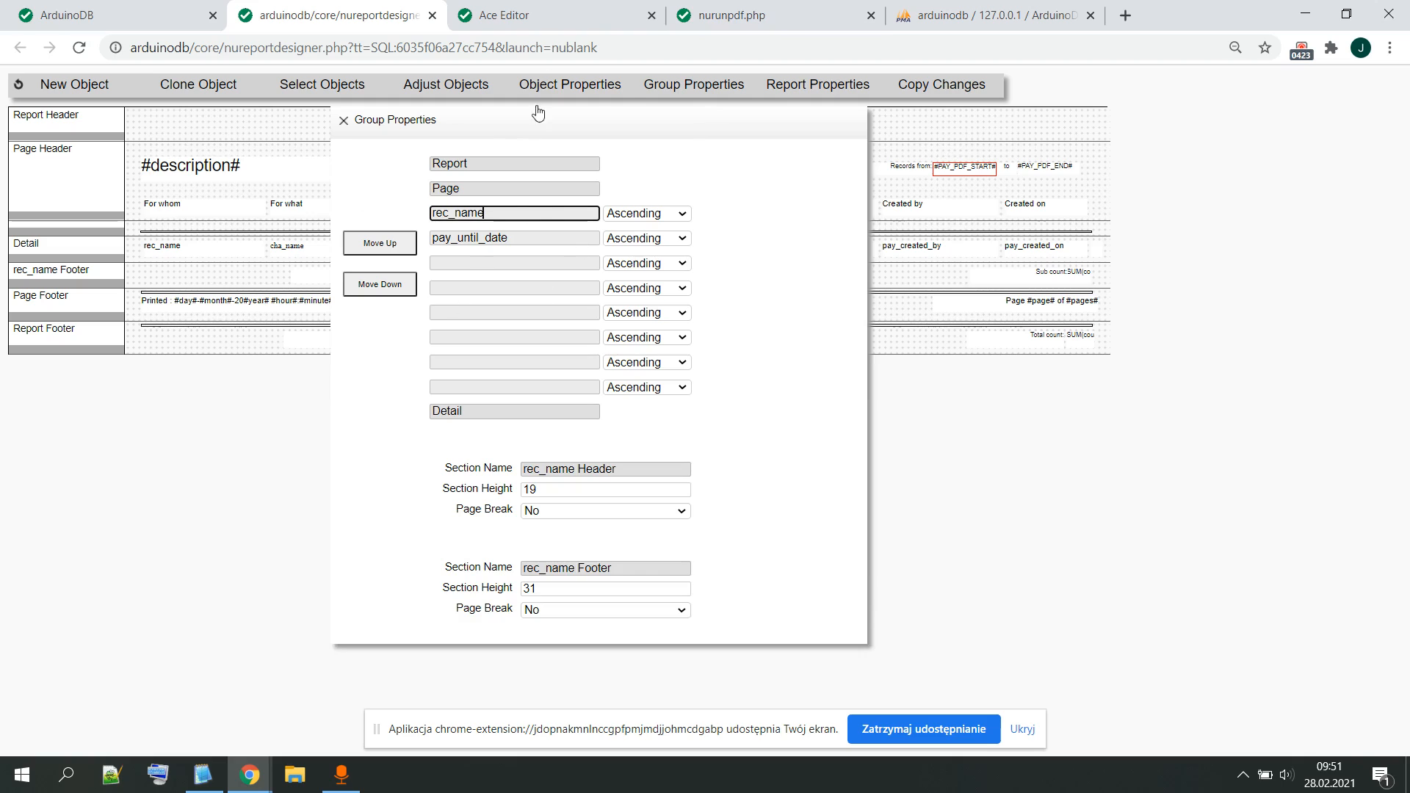
left_click(493, 241)
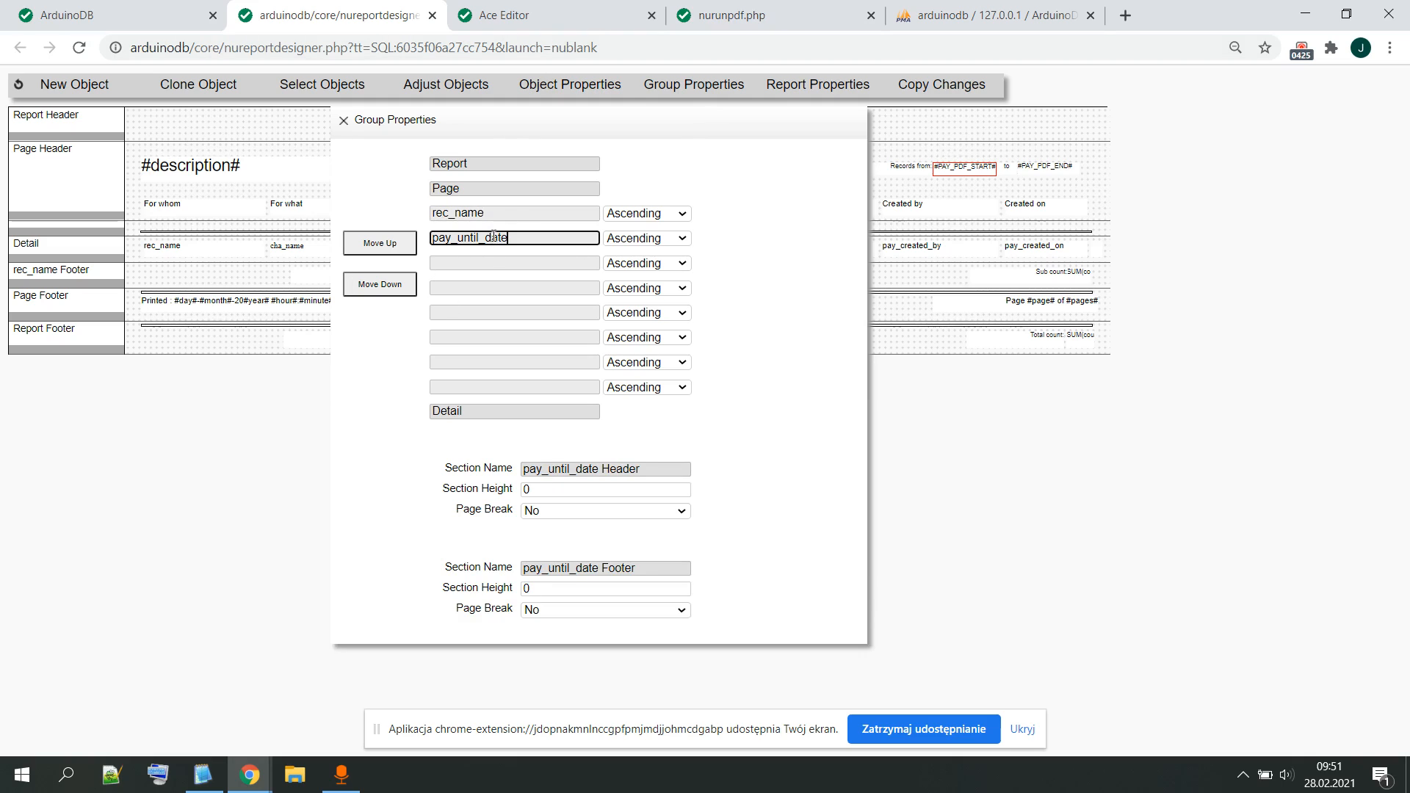
left_click(507, 208)
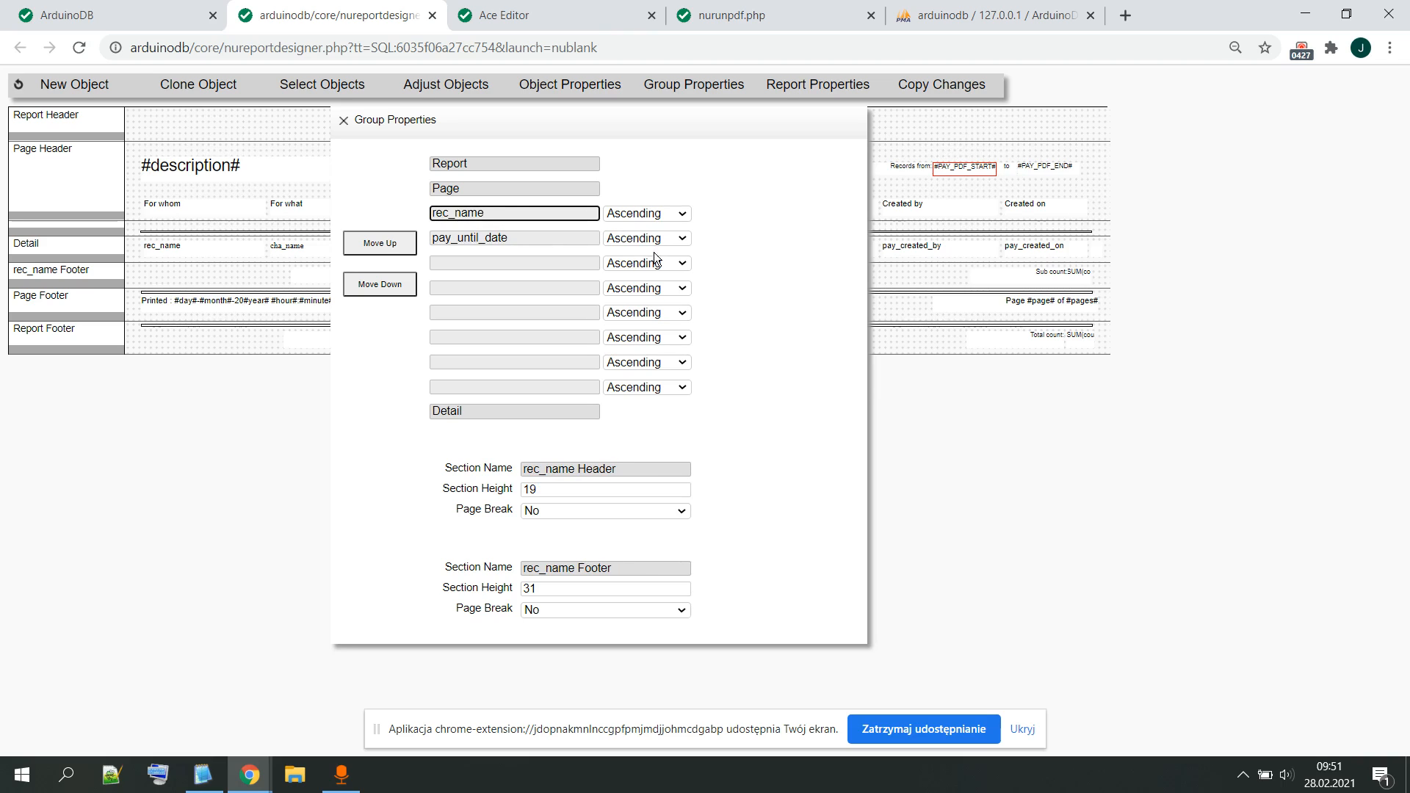
Step: Check in the generated PDF how the rows are grouped by For whom and sorted by To pay until
left_click(757, 7)
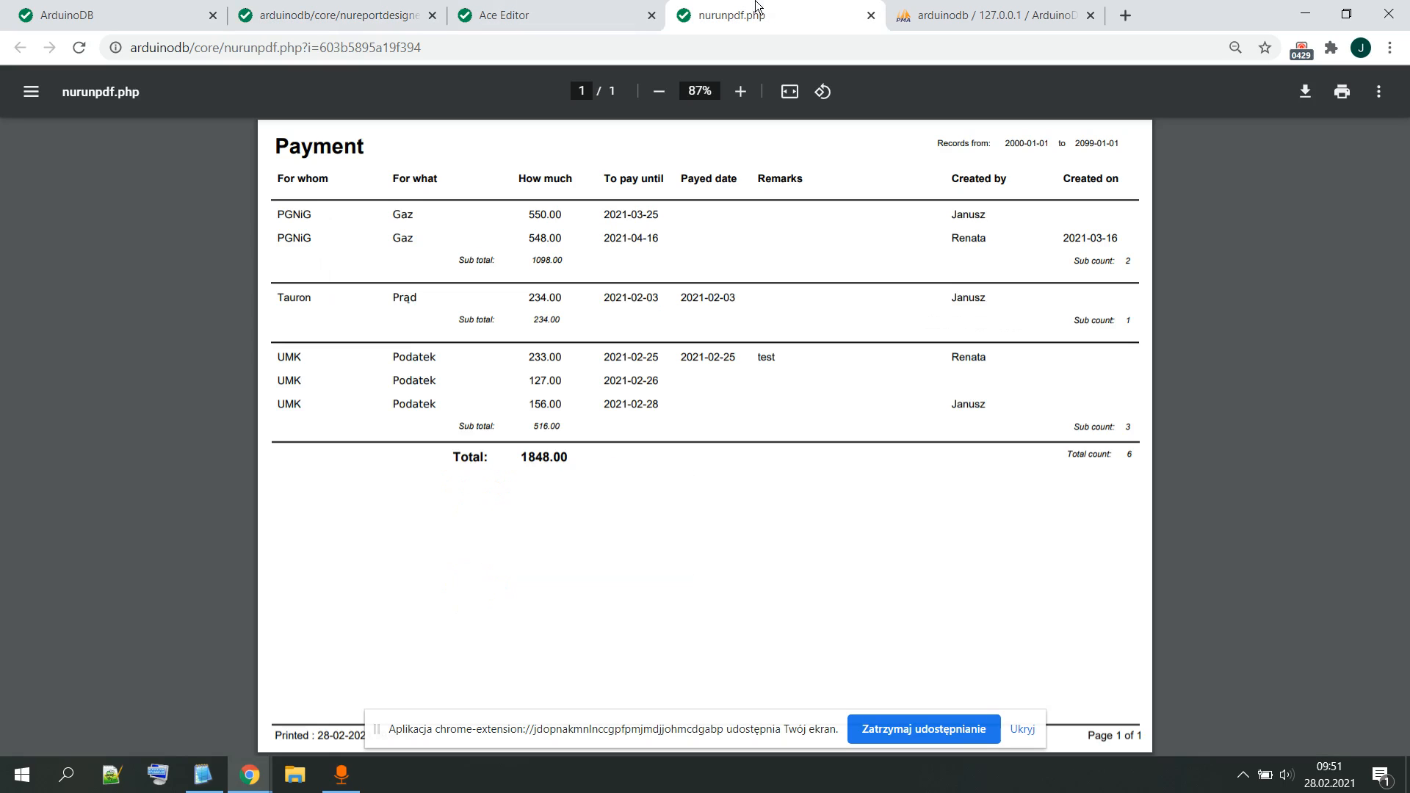
left_click_drag(276, 214, 315, 247)
left_click_drag(276, 357, 296, 409)
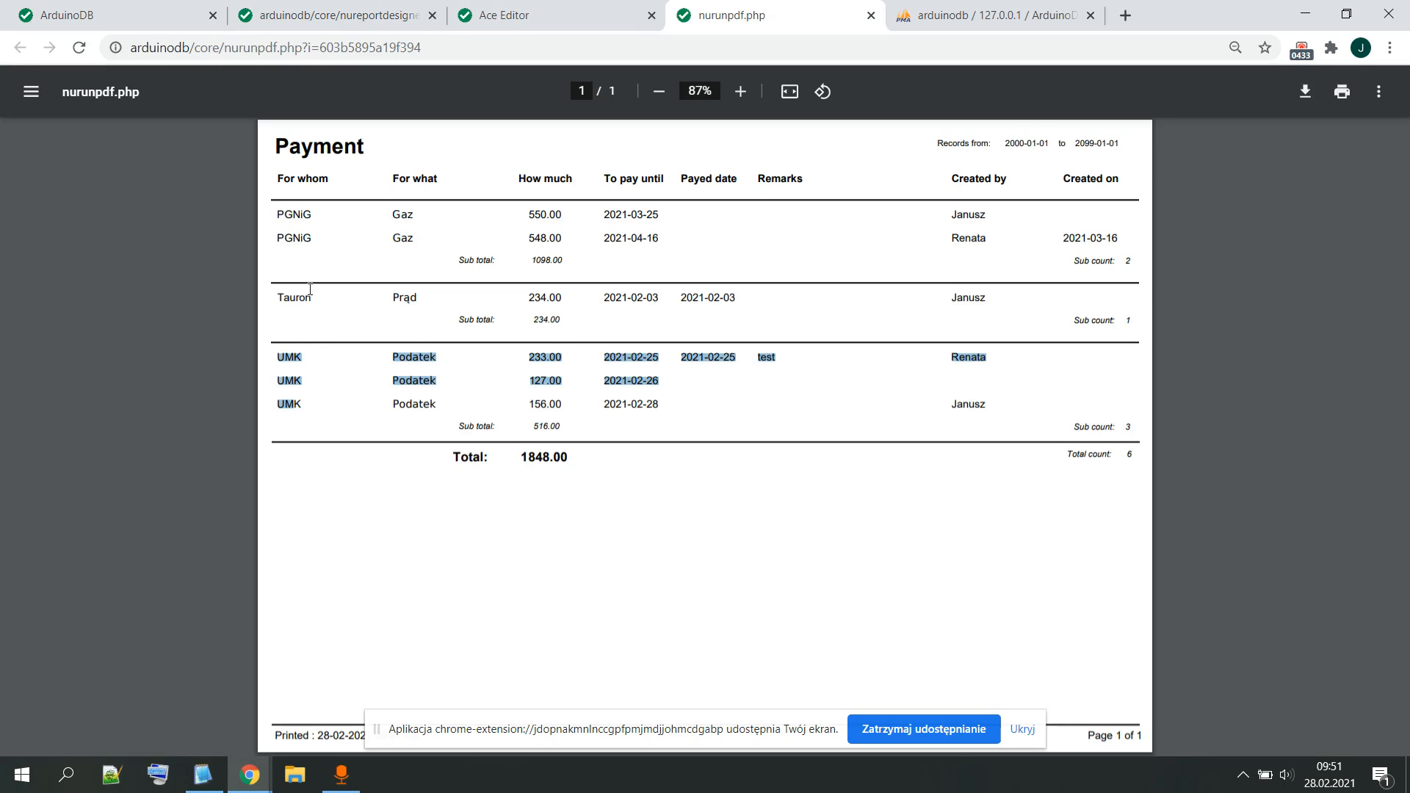
double_click(286, 296)
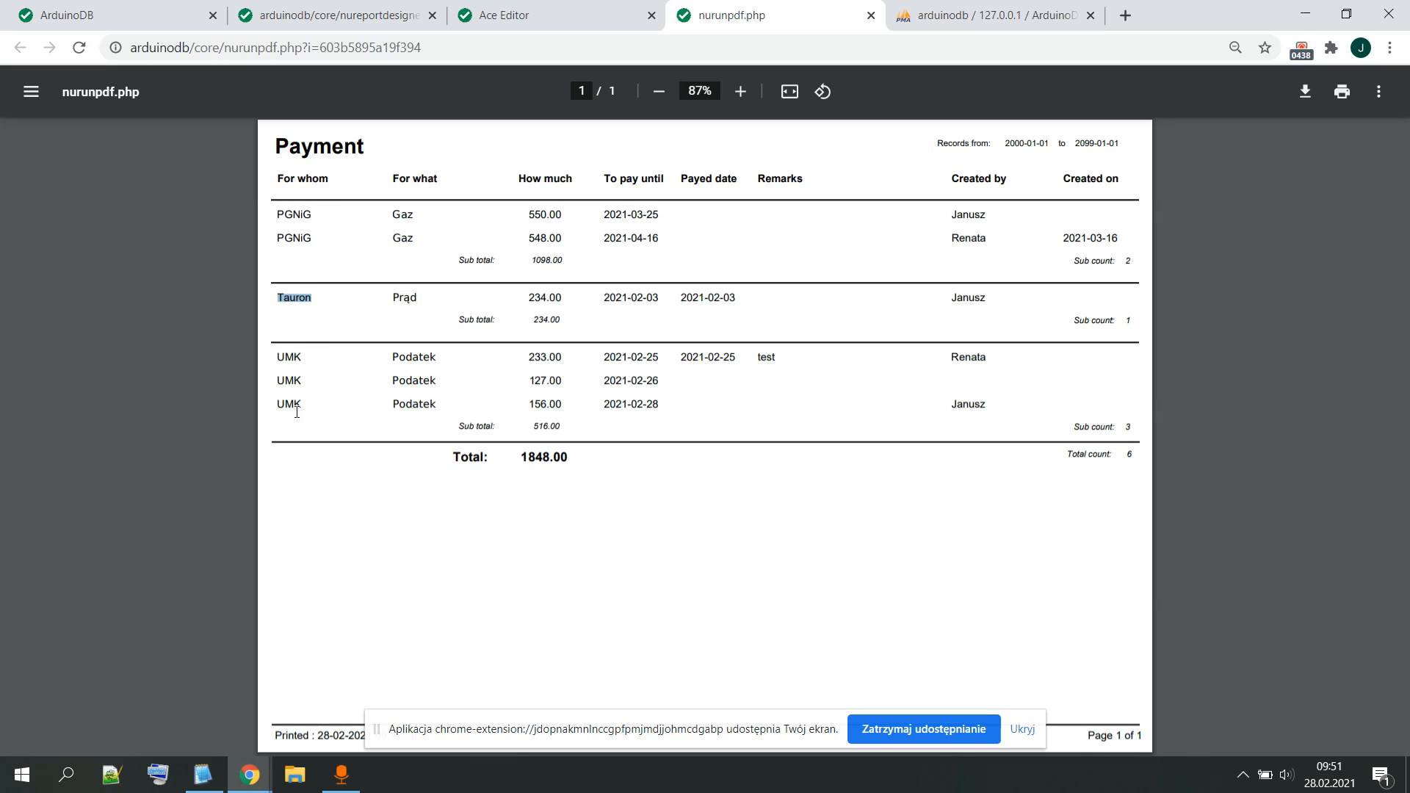
double_click(625, 217)
left_click_drag(616, 357, 640, 391)
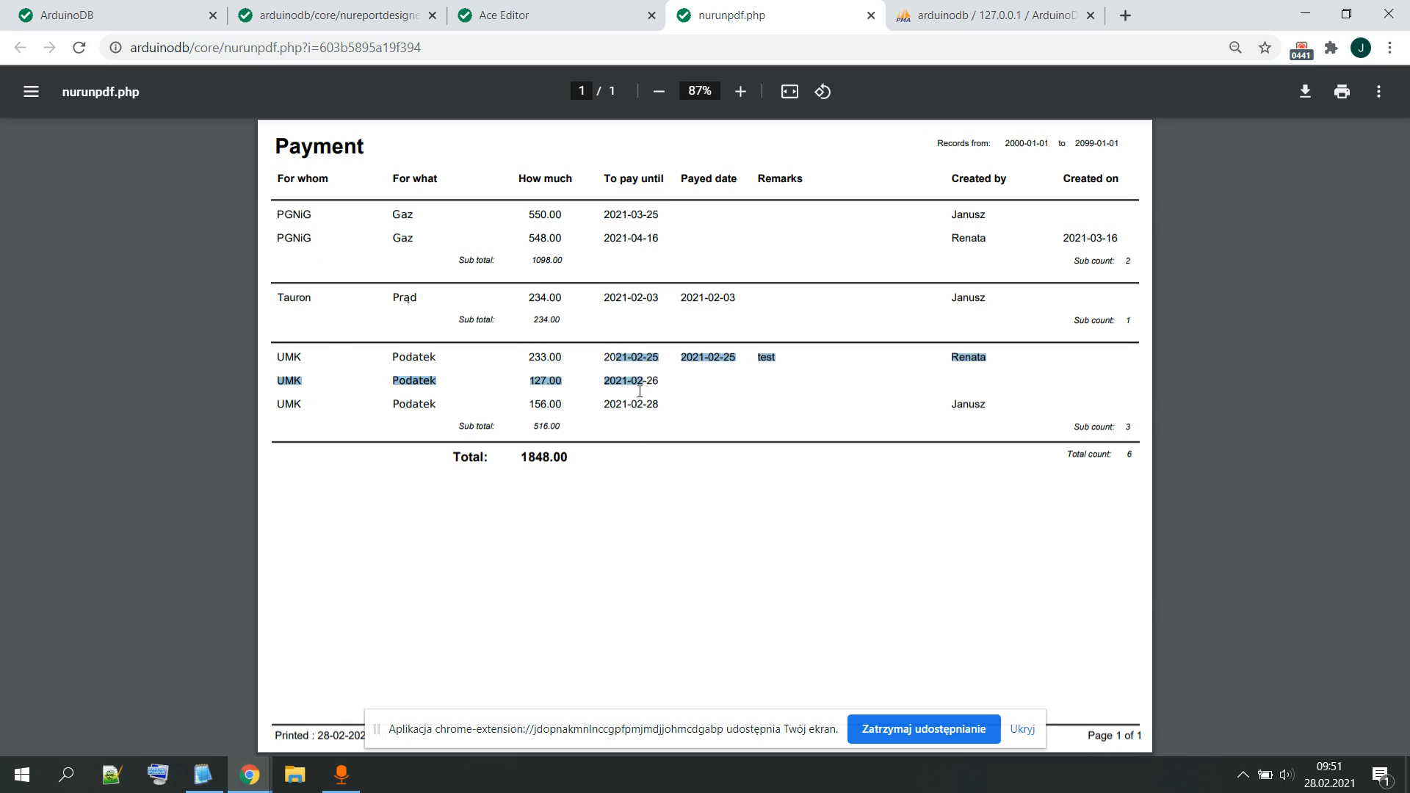
Step: Return to the report's Group Properties and examine the header and footer section heights of the rec_name group
left_click(503, 15)
left_click(338, 14)
left_click(520, 213)
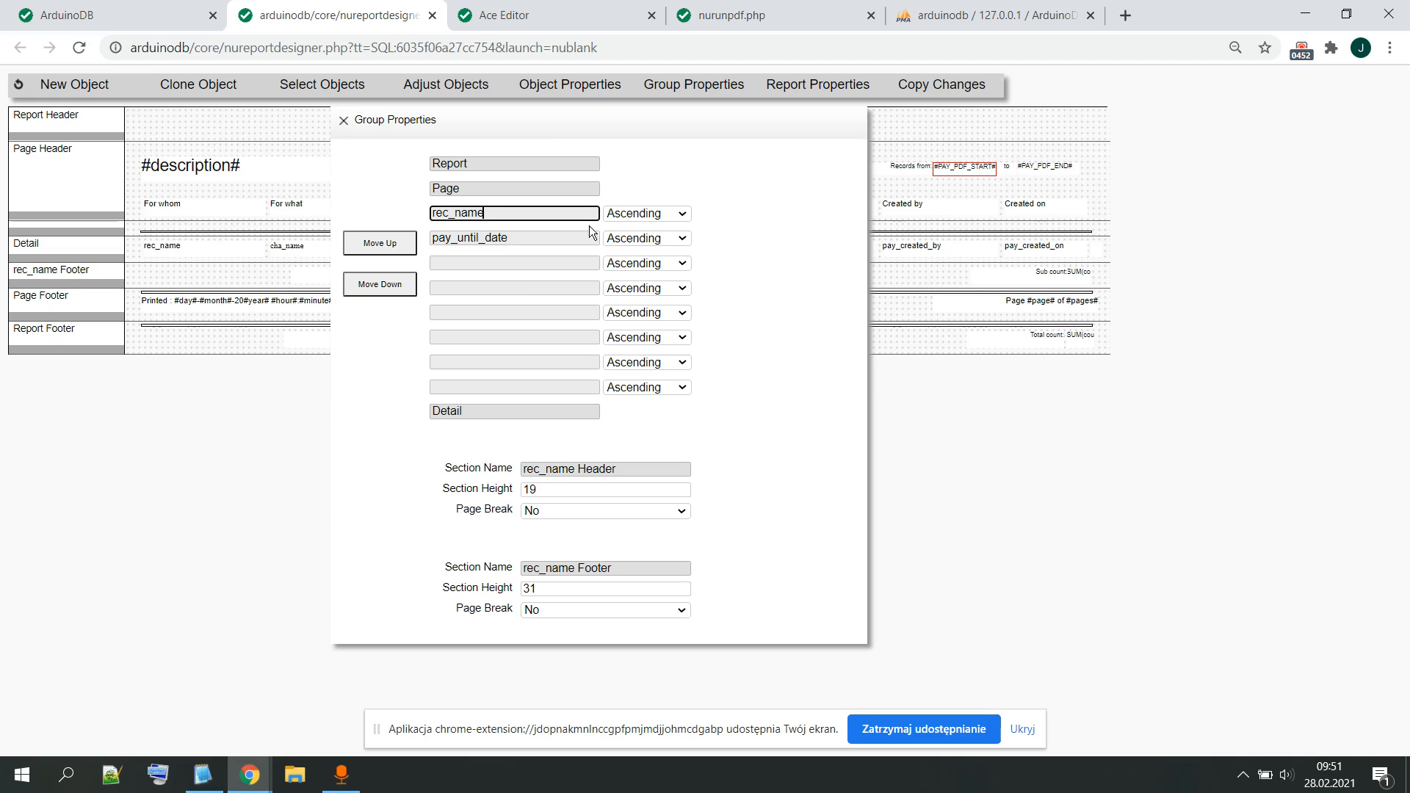
left_click_drag(614, 125, 685, 130)
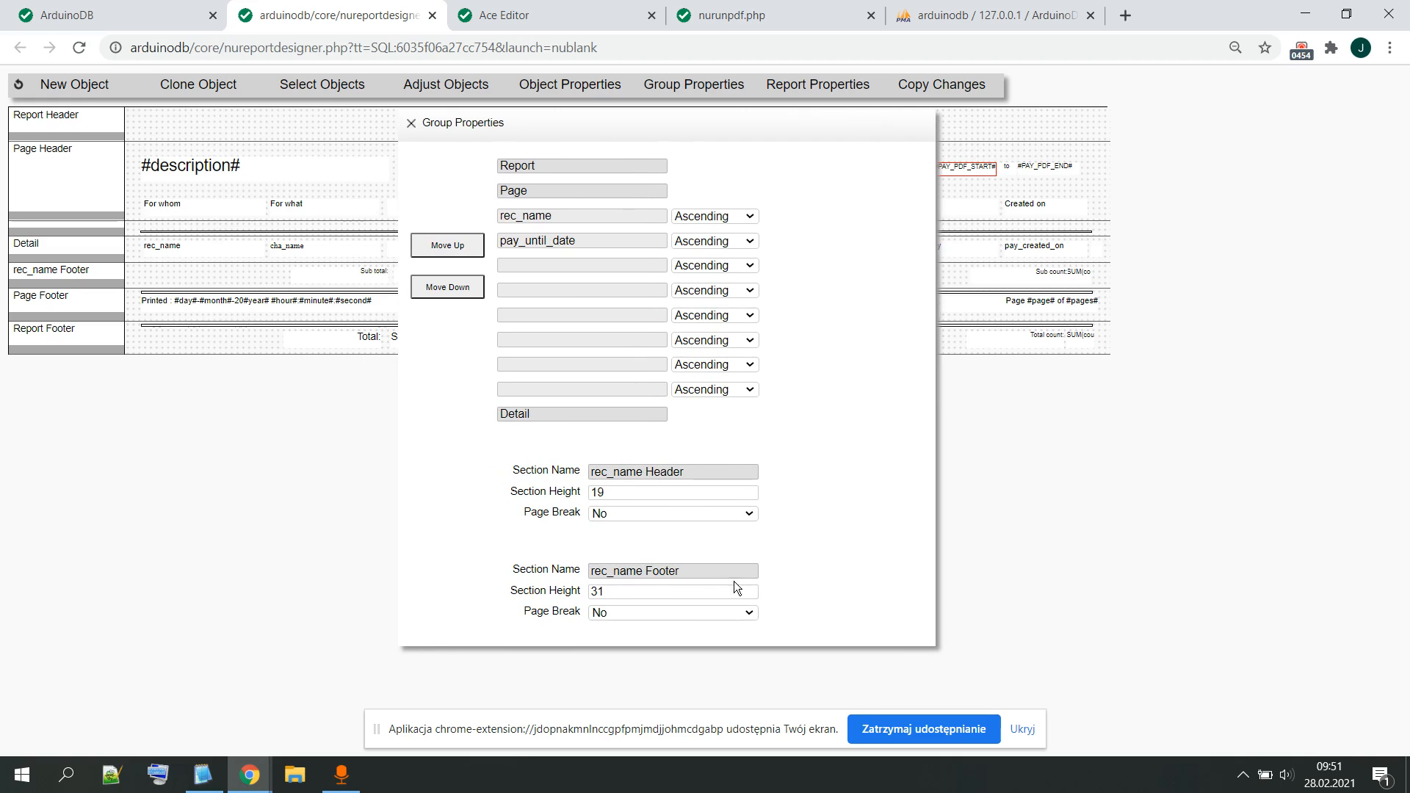
left_click(581, 213)
left_click(588, 241)
left_click(580, 216)
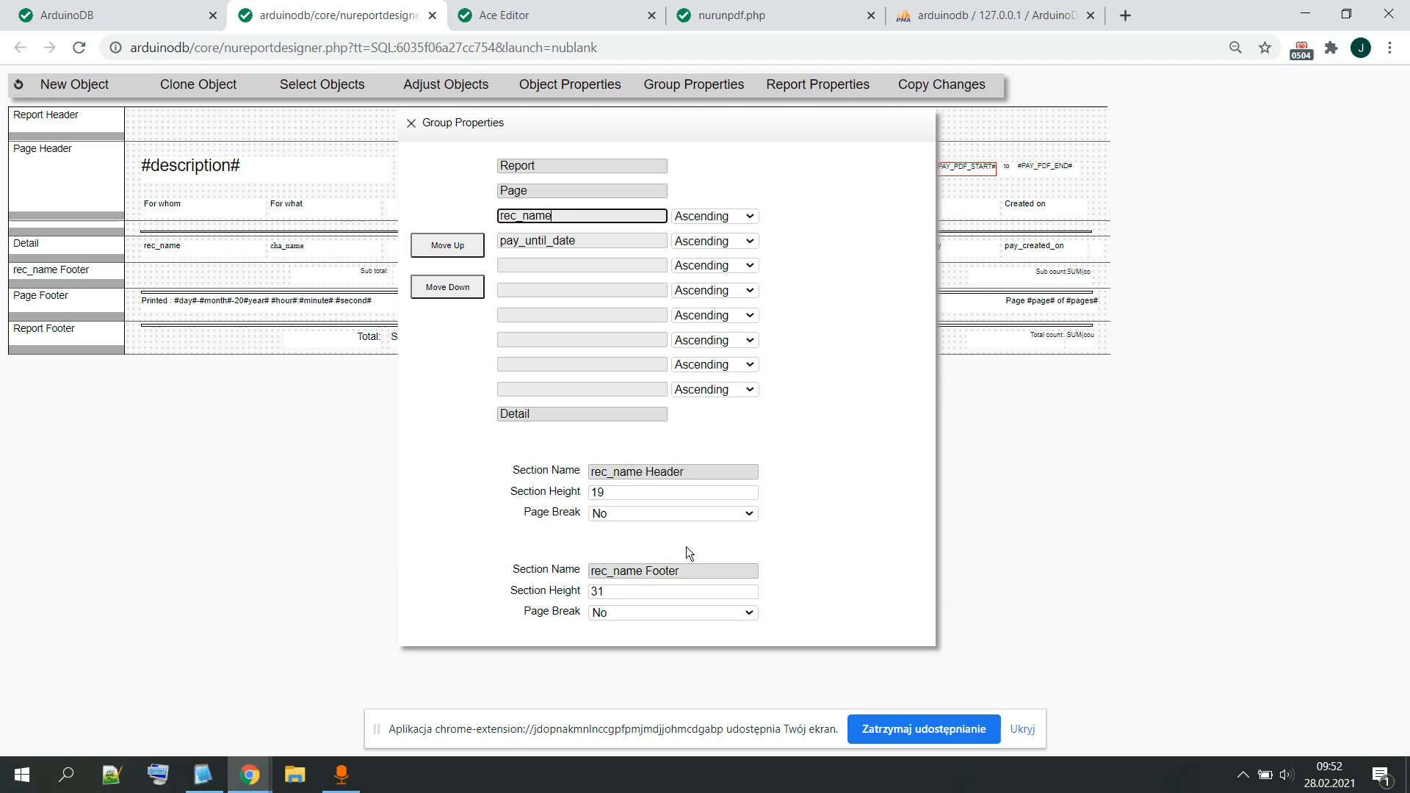
left_click(625, 492)
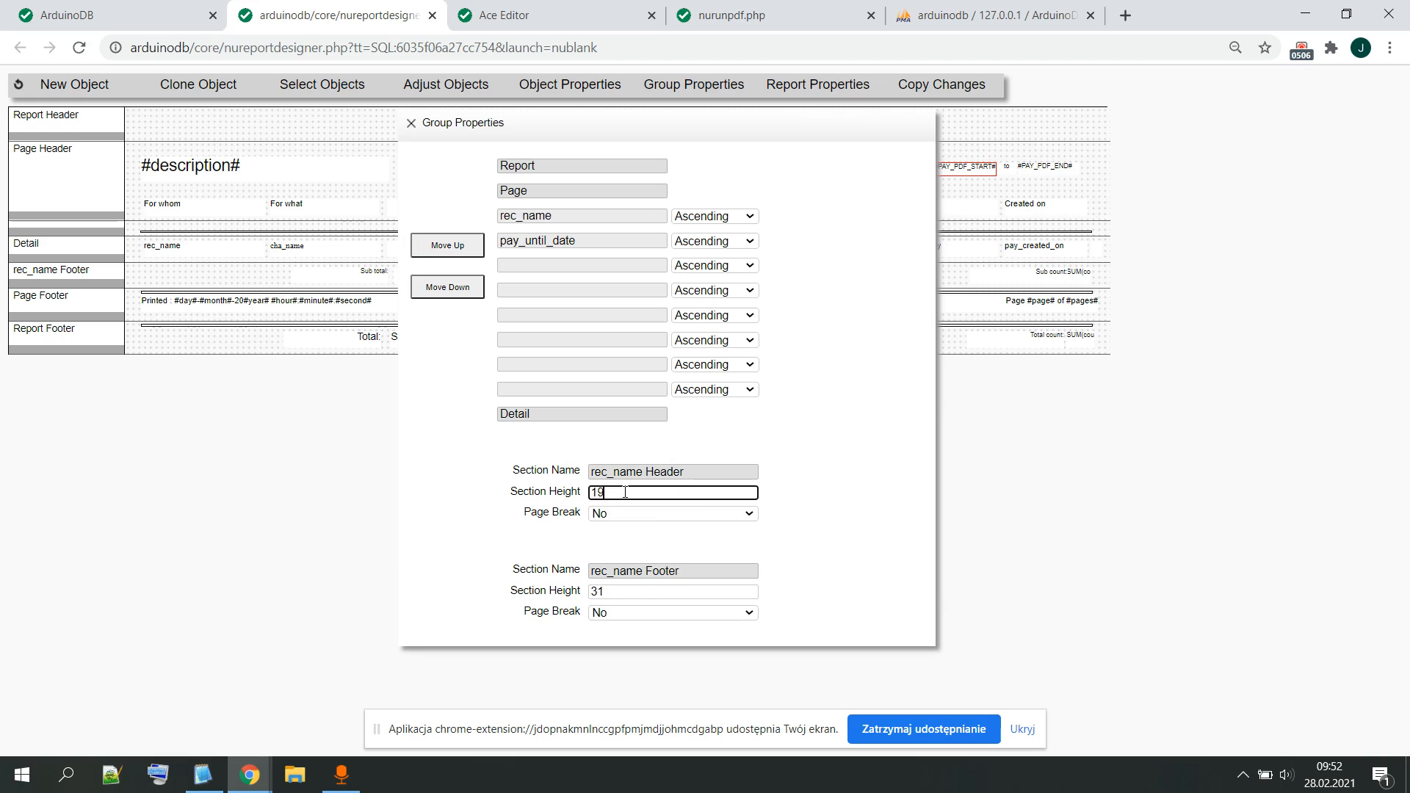
left_click(626, 588)
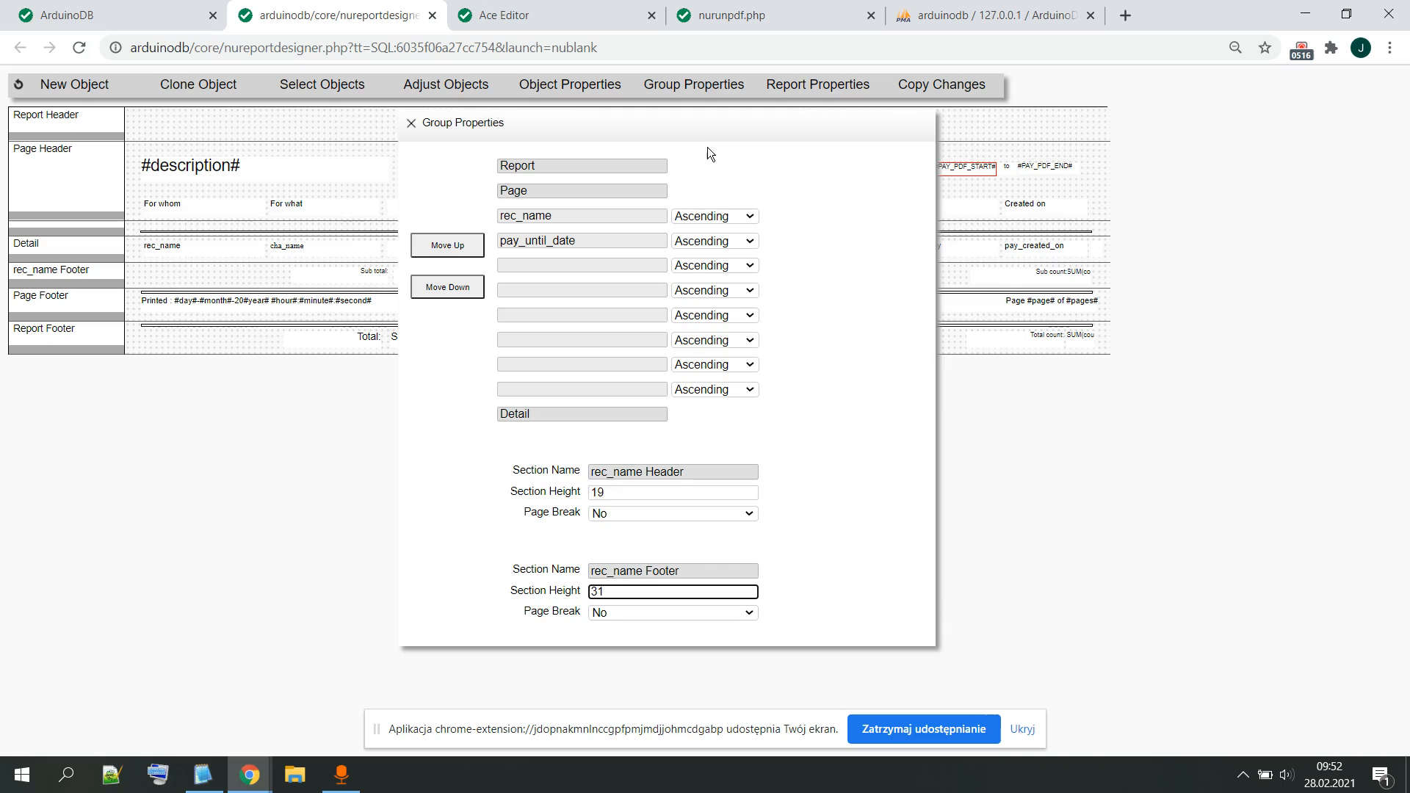
Step: Move the Group Properties dialog off the layout and resize the rec_name Header section to a height of 36
left_click_drag(712, 130, 851, 144)
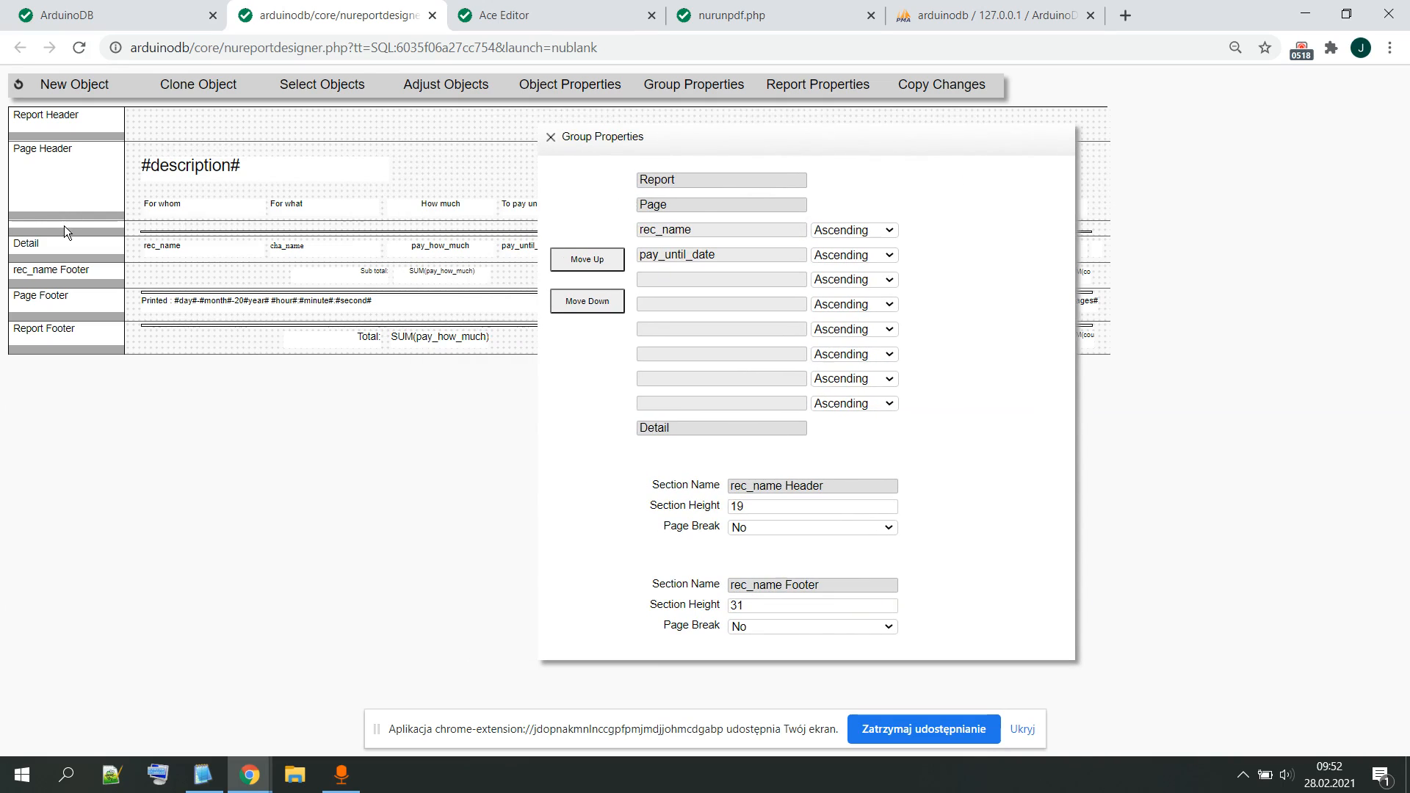
left_click_drag(75, 234, 75, 265)
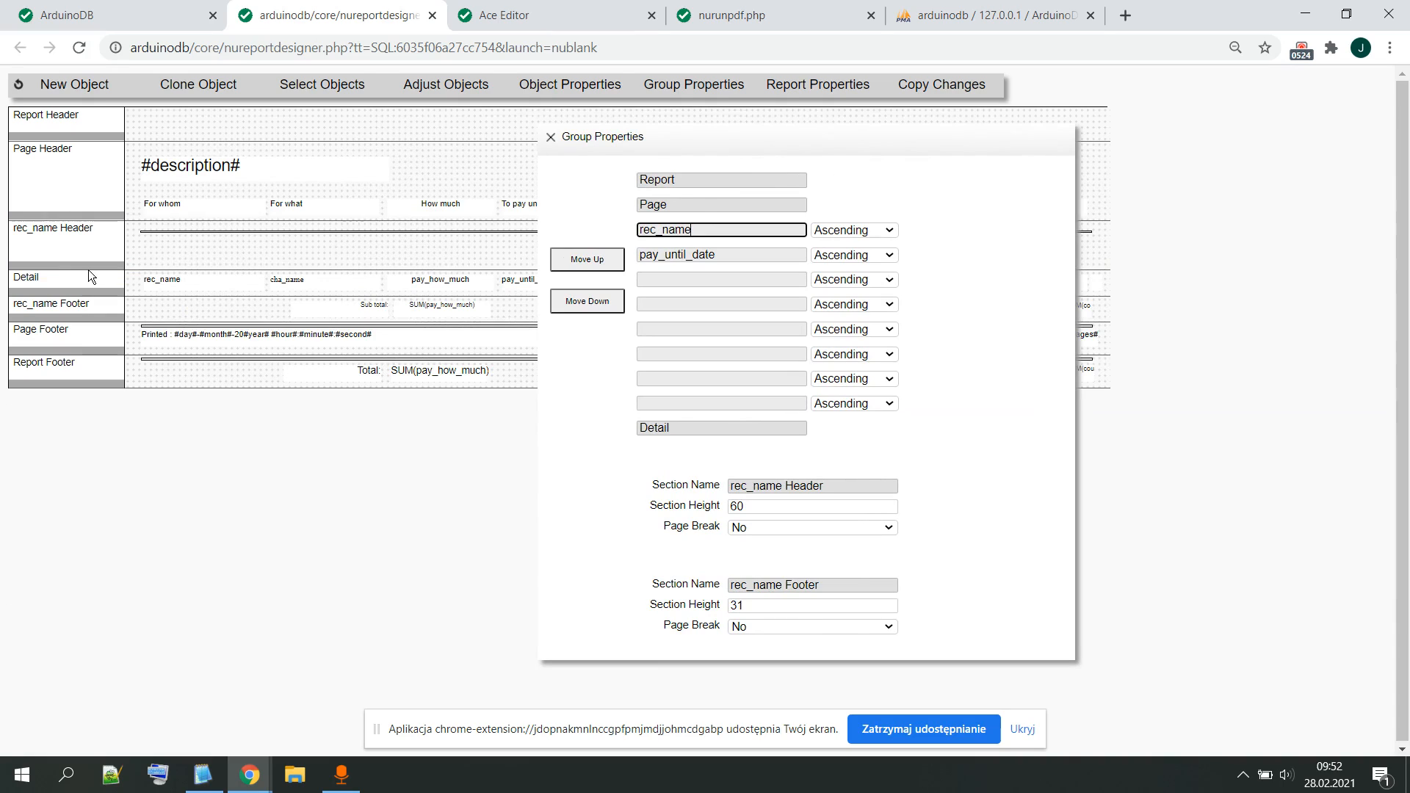
mouse_move(87, 268)
left_mouse_down()
mouse_move(86, 233)
mouse_move(87, 249)
left_mouse_up()
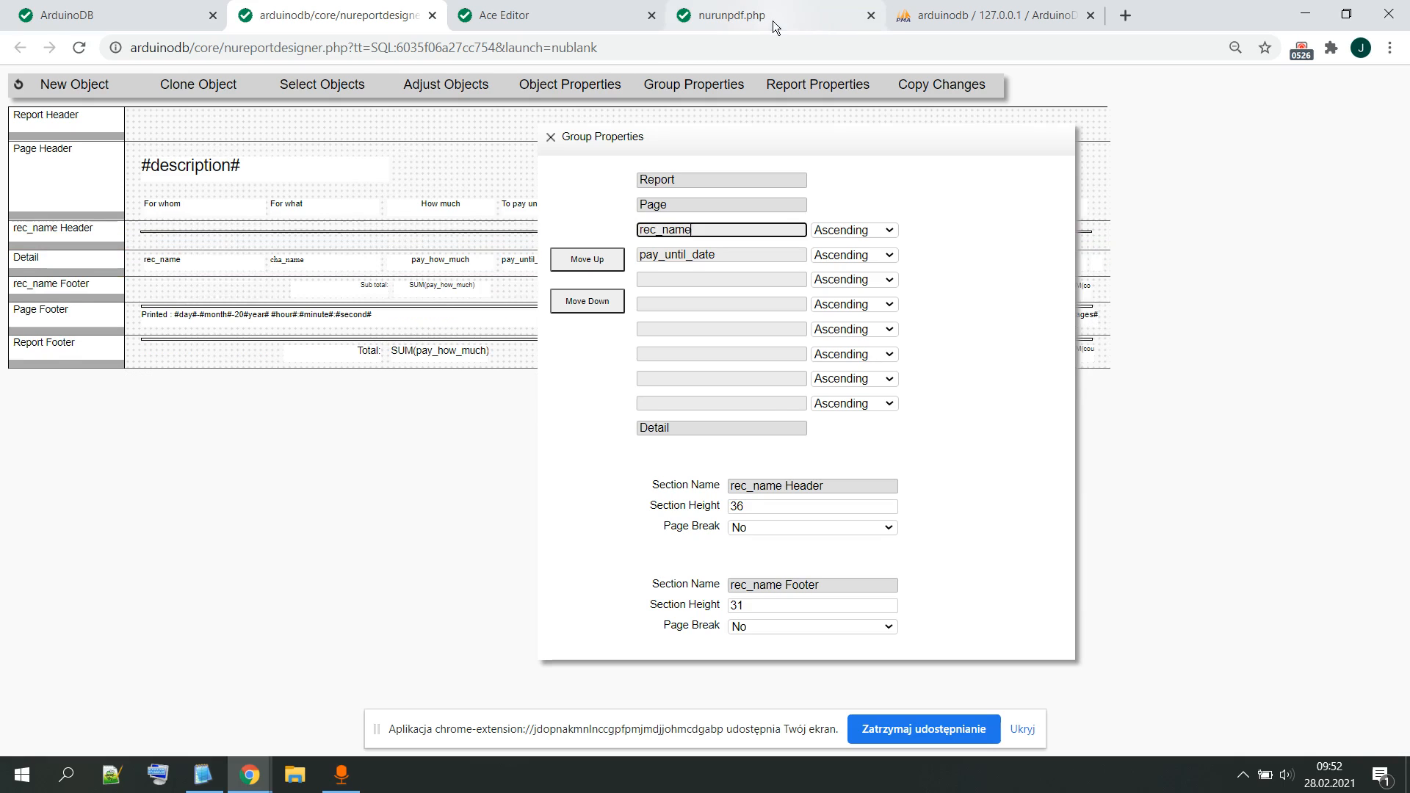
Step: Check the group spacing in the generated PDF and enlarge the rec_name Footer section to a height of 47
left_click(771, 18)
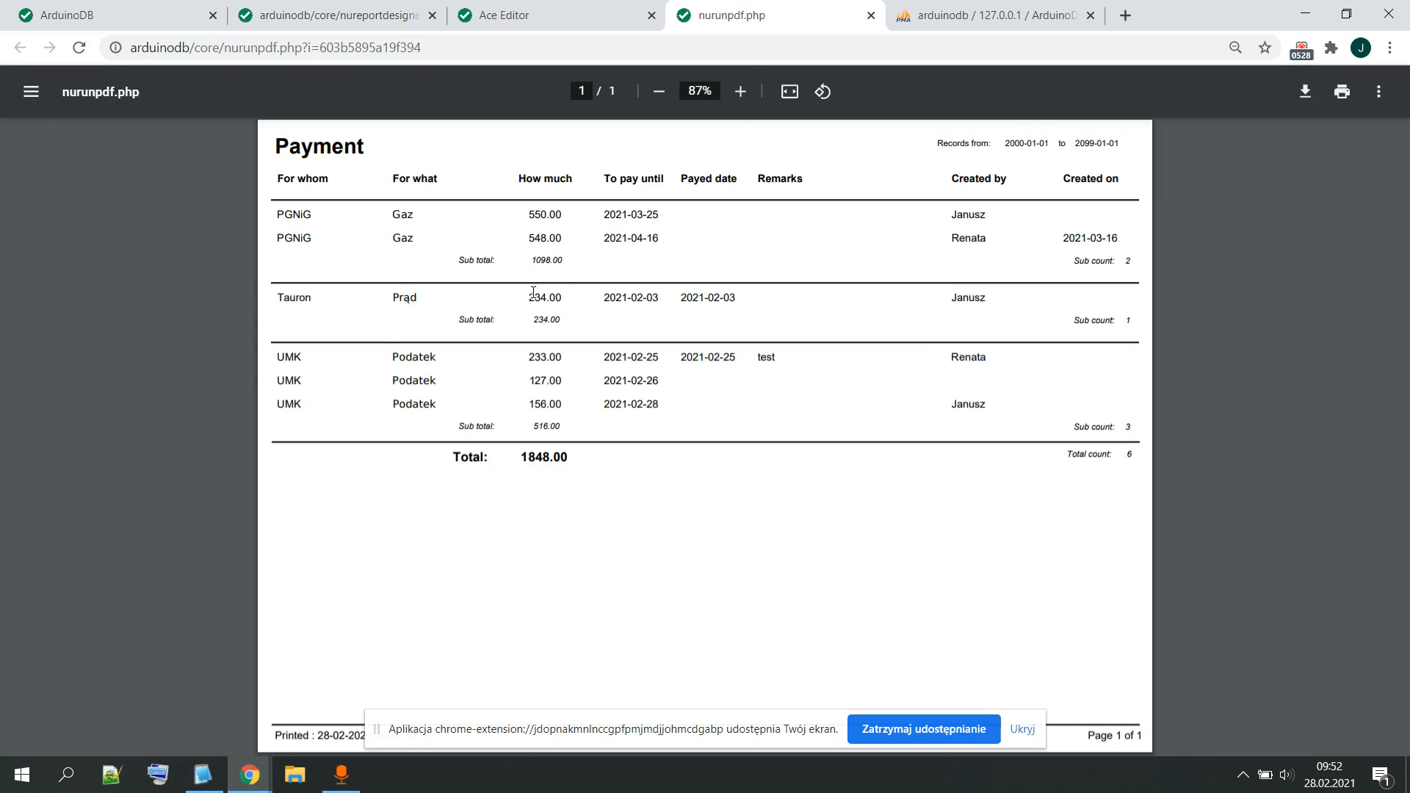
left_click(296, 27)
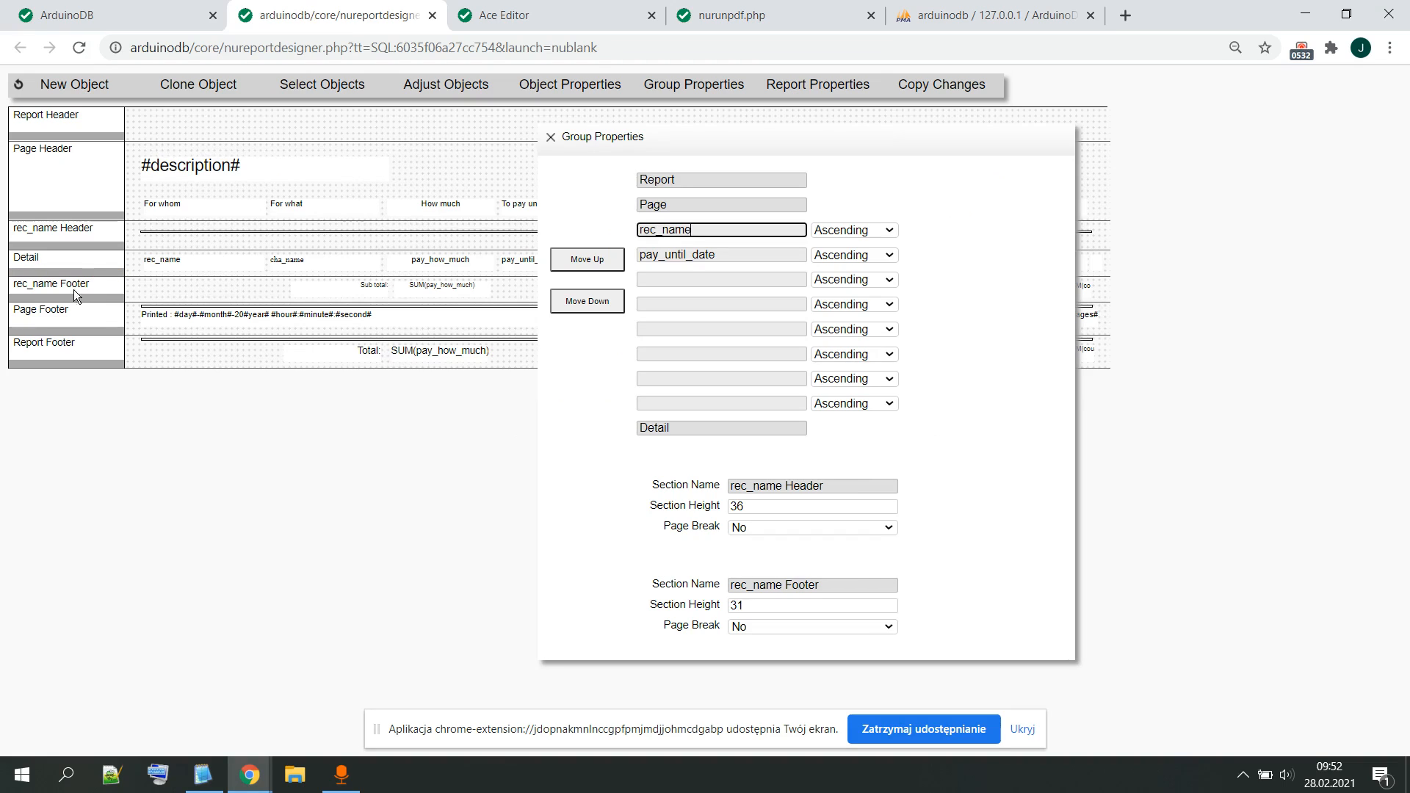
left_click_drag(74, 297, 74, 310)
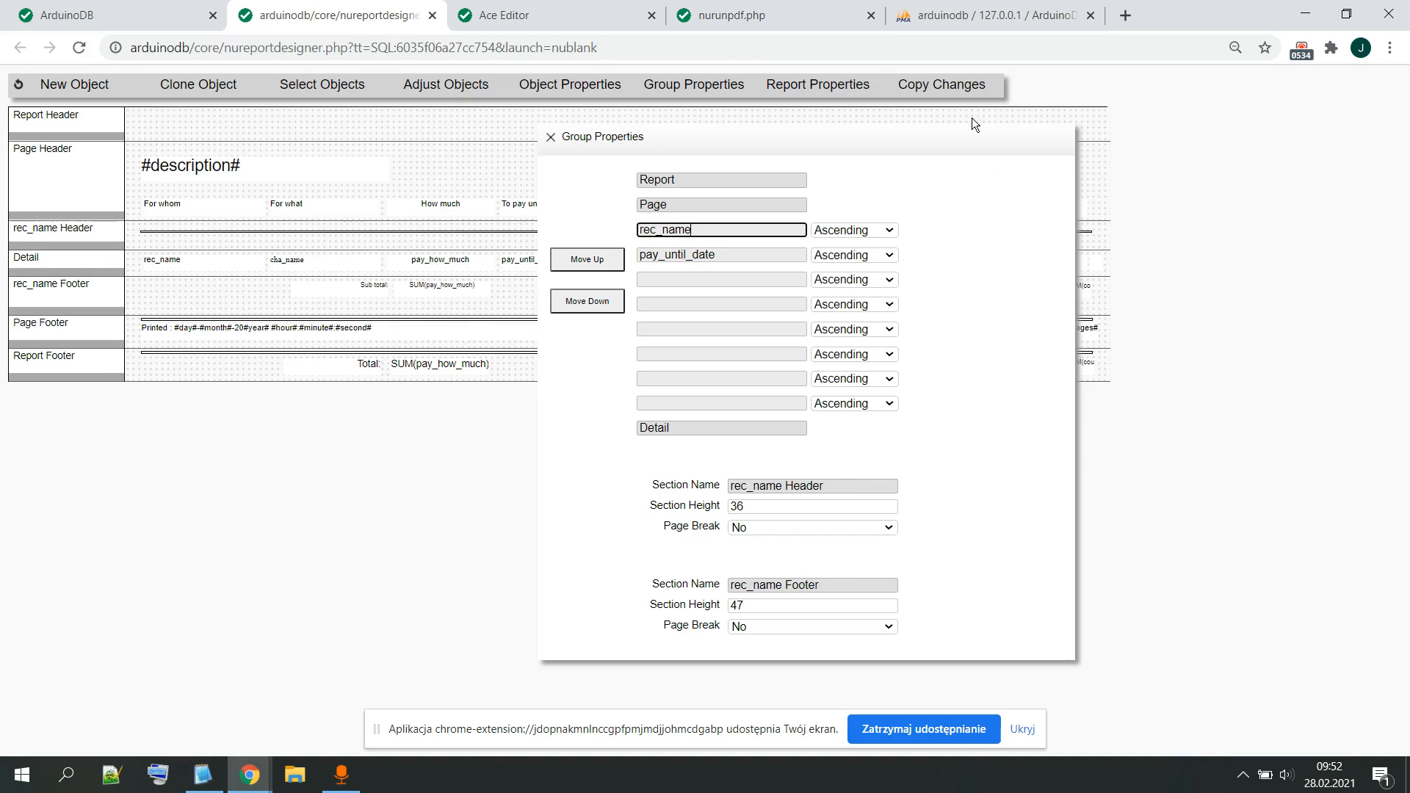
Step: Inspect the object properties of the rec_name Footer's subtotal and sub count fields and the small counter field in the Detail section
left_click_drag(864, 152, 360, 358)
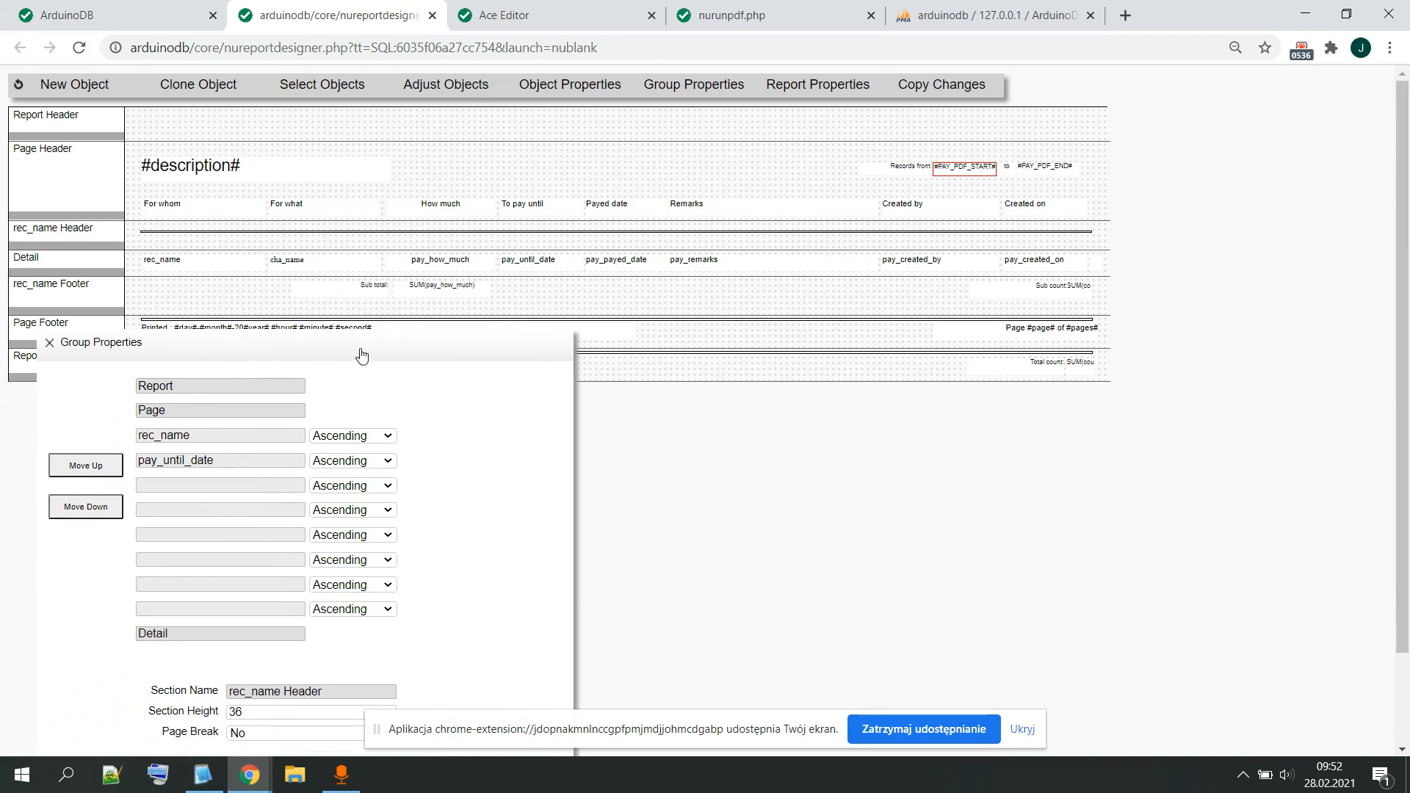
double_click(464, 291)
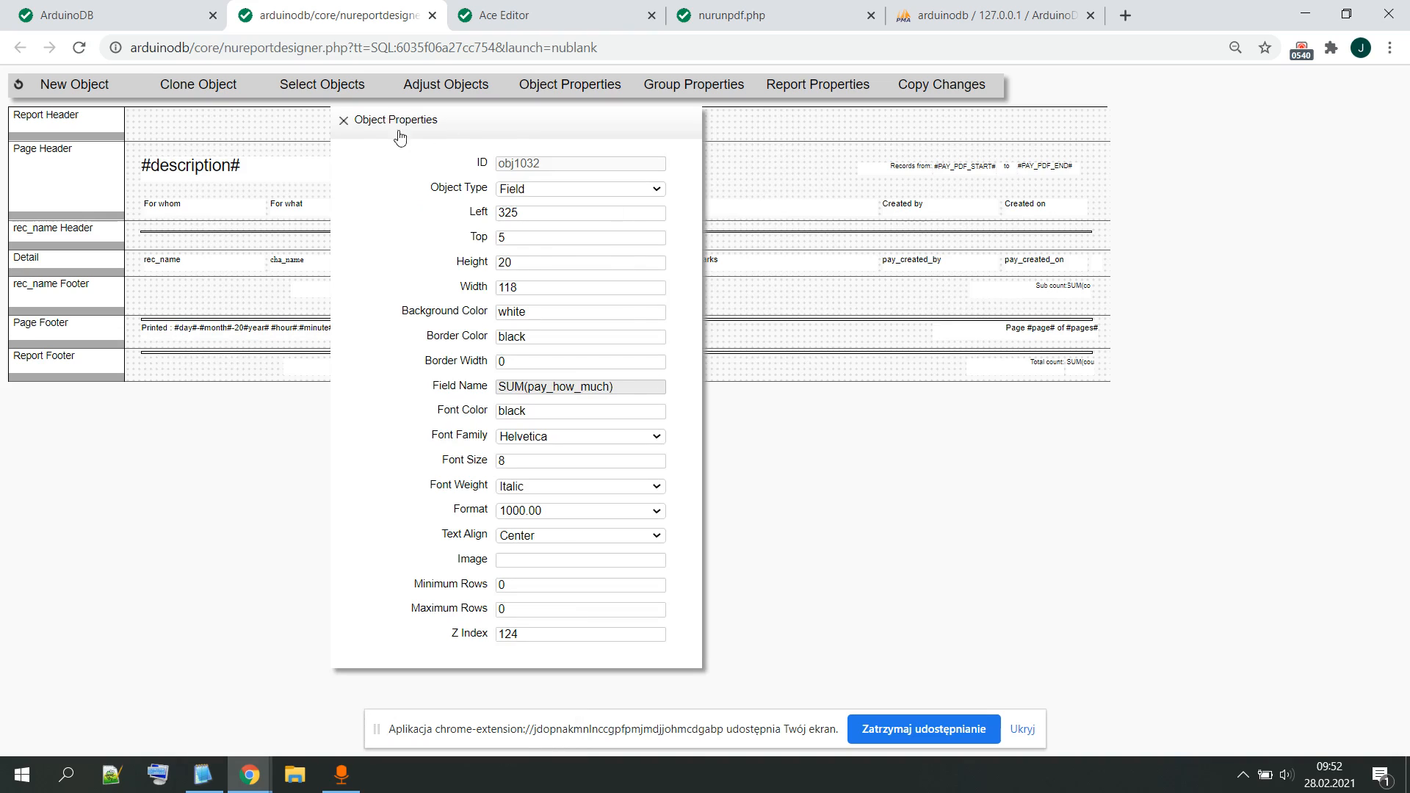
left_click(343, 120)
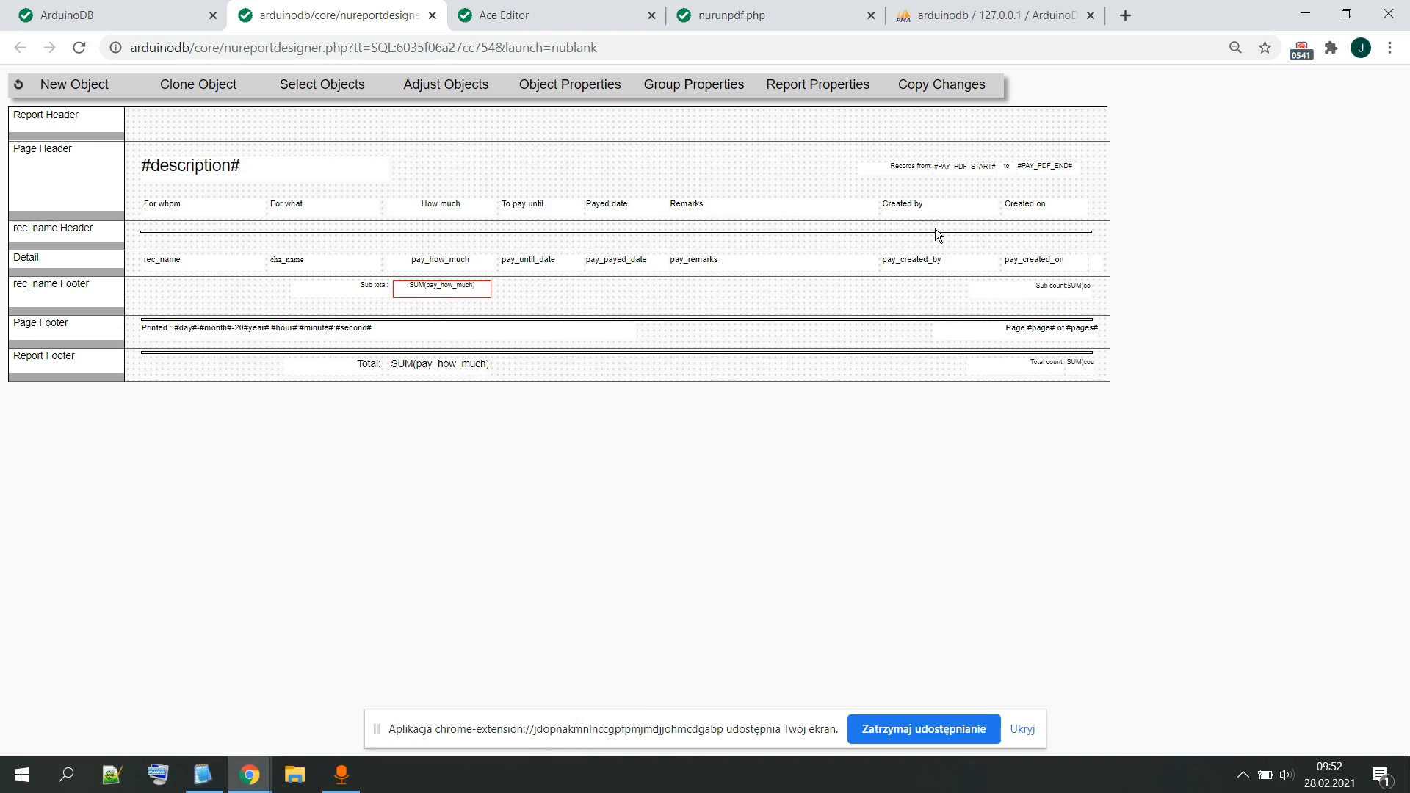
double_click(1082, 291)
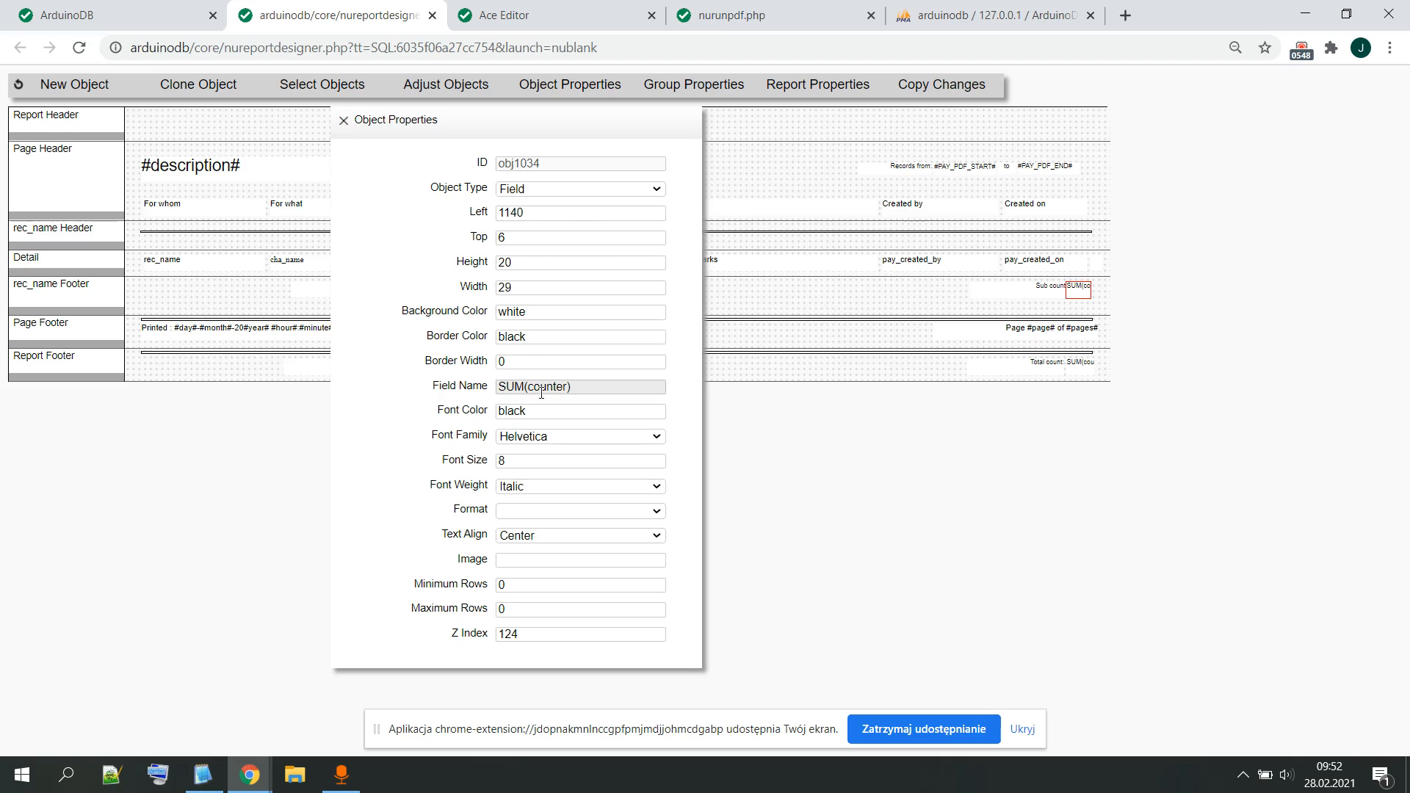
left_click(343, 120)
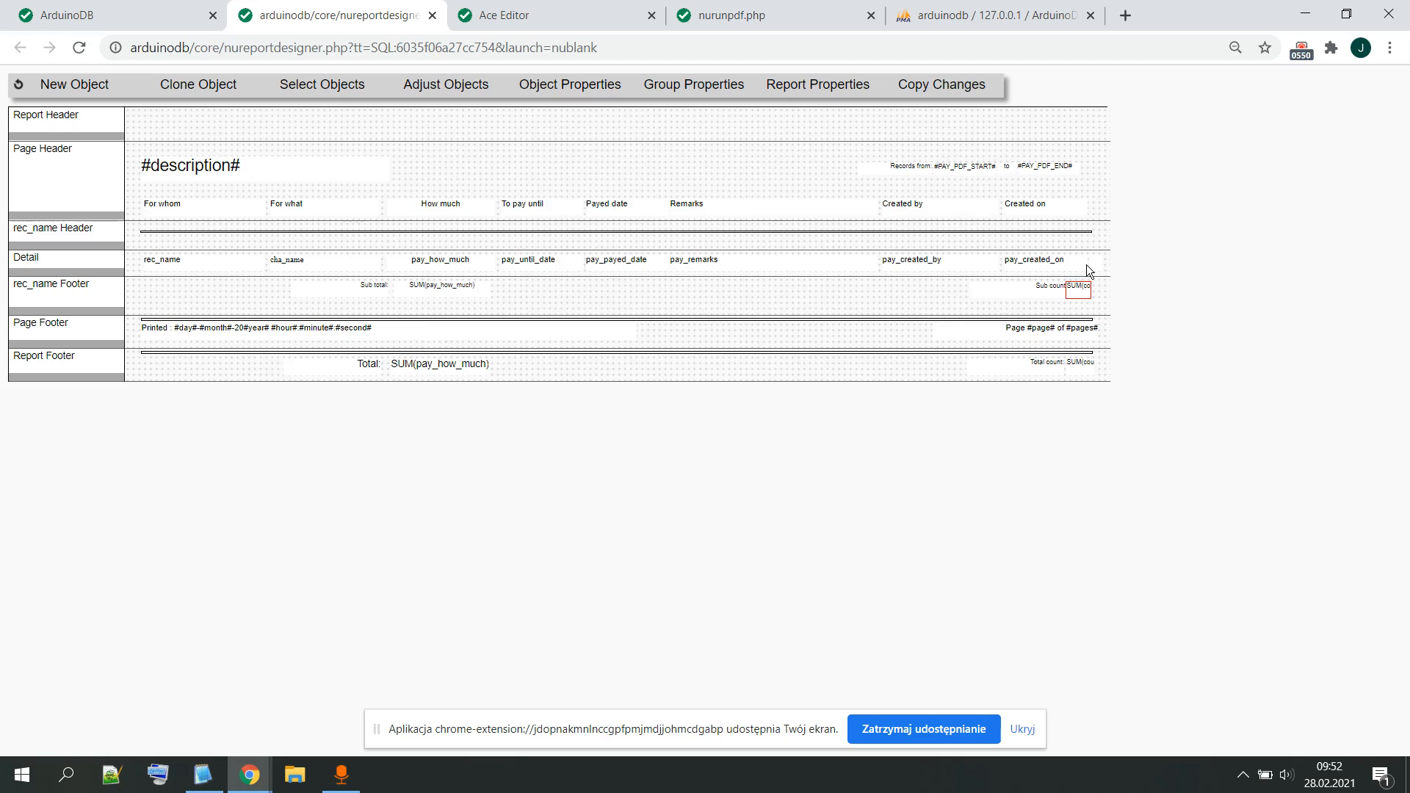
double_click(1096, 263)
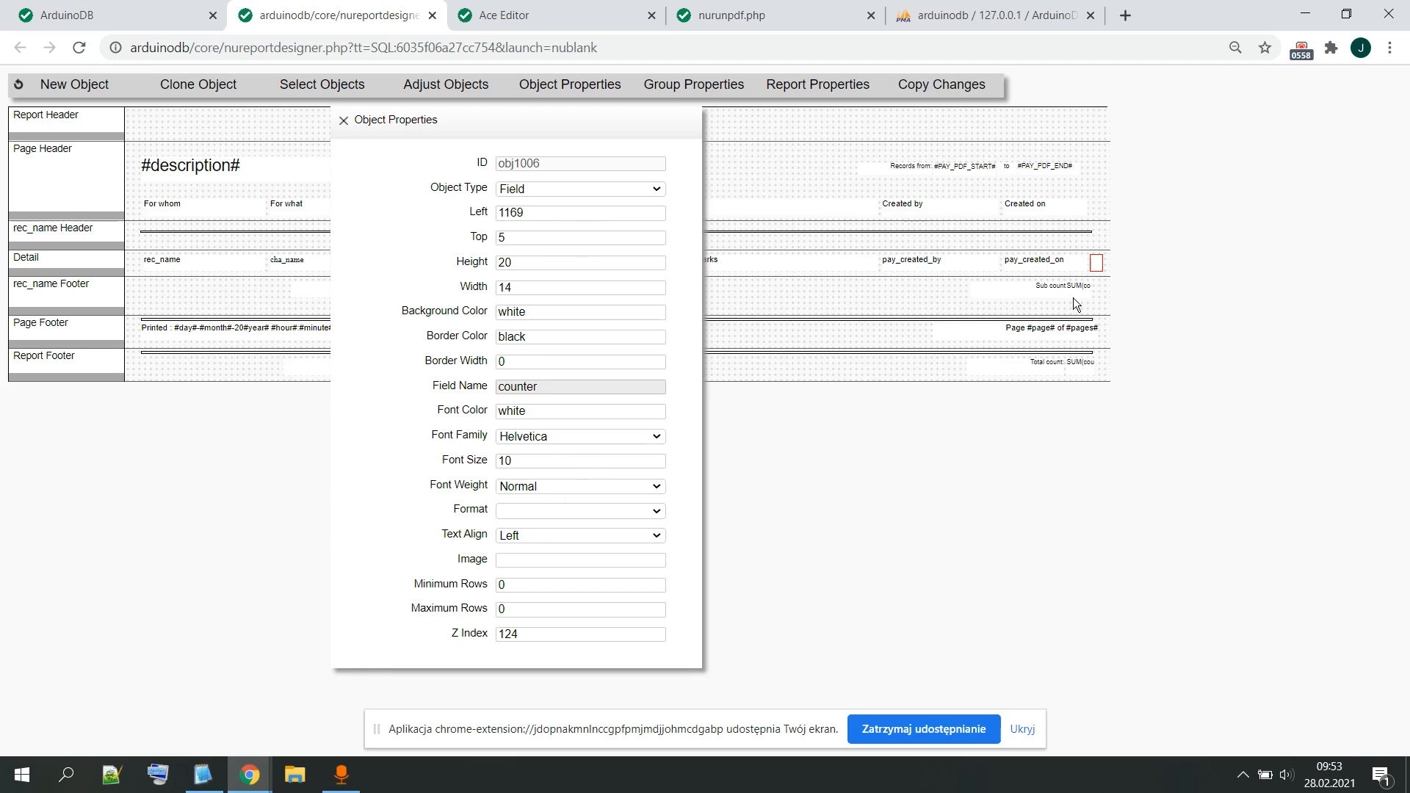
Step: Check the font color of the counter field in the Detail section, then close its object properties
left_click(543, 413)
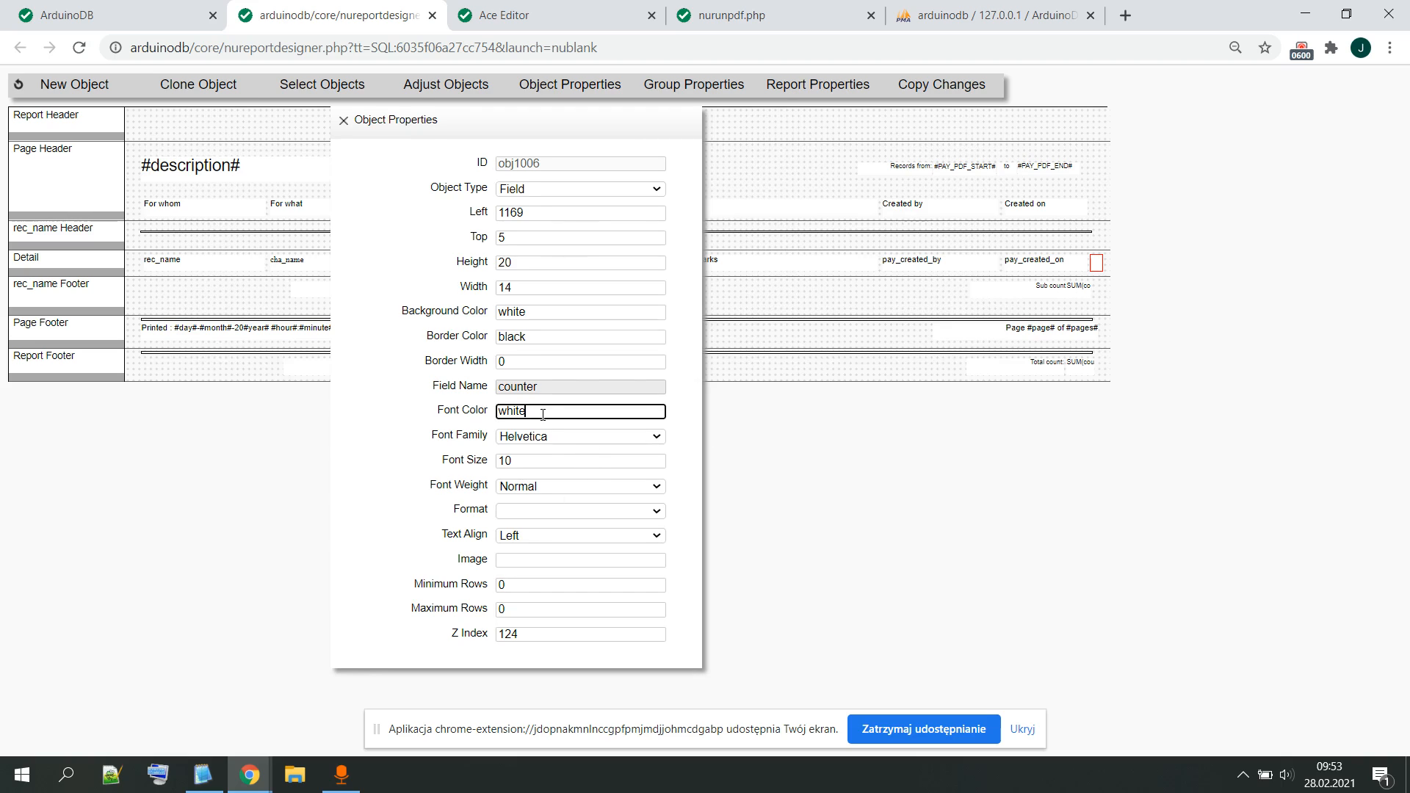
left_click_drag(544, 415, 447, 406)
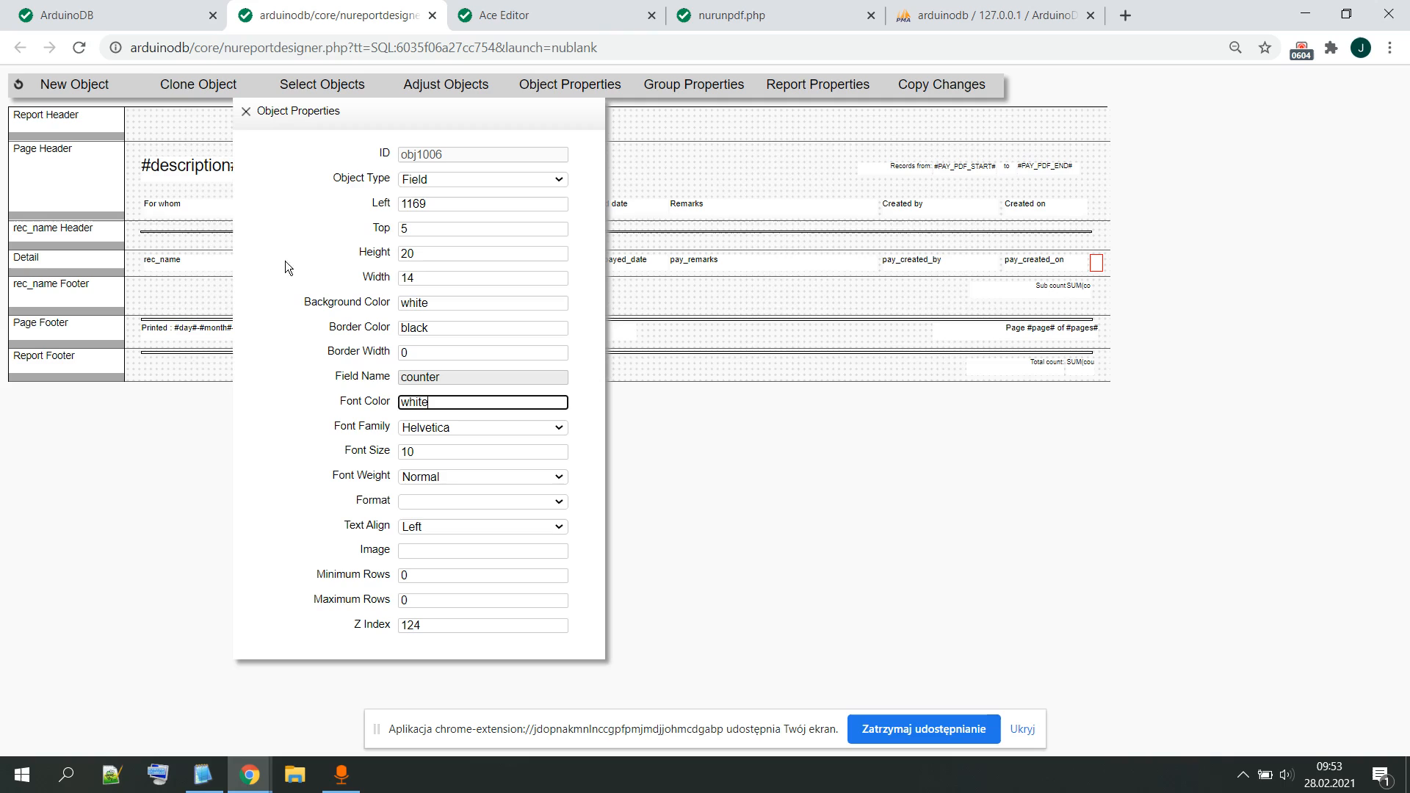
left_click(247, 111)
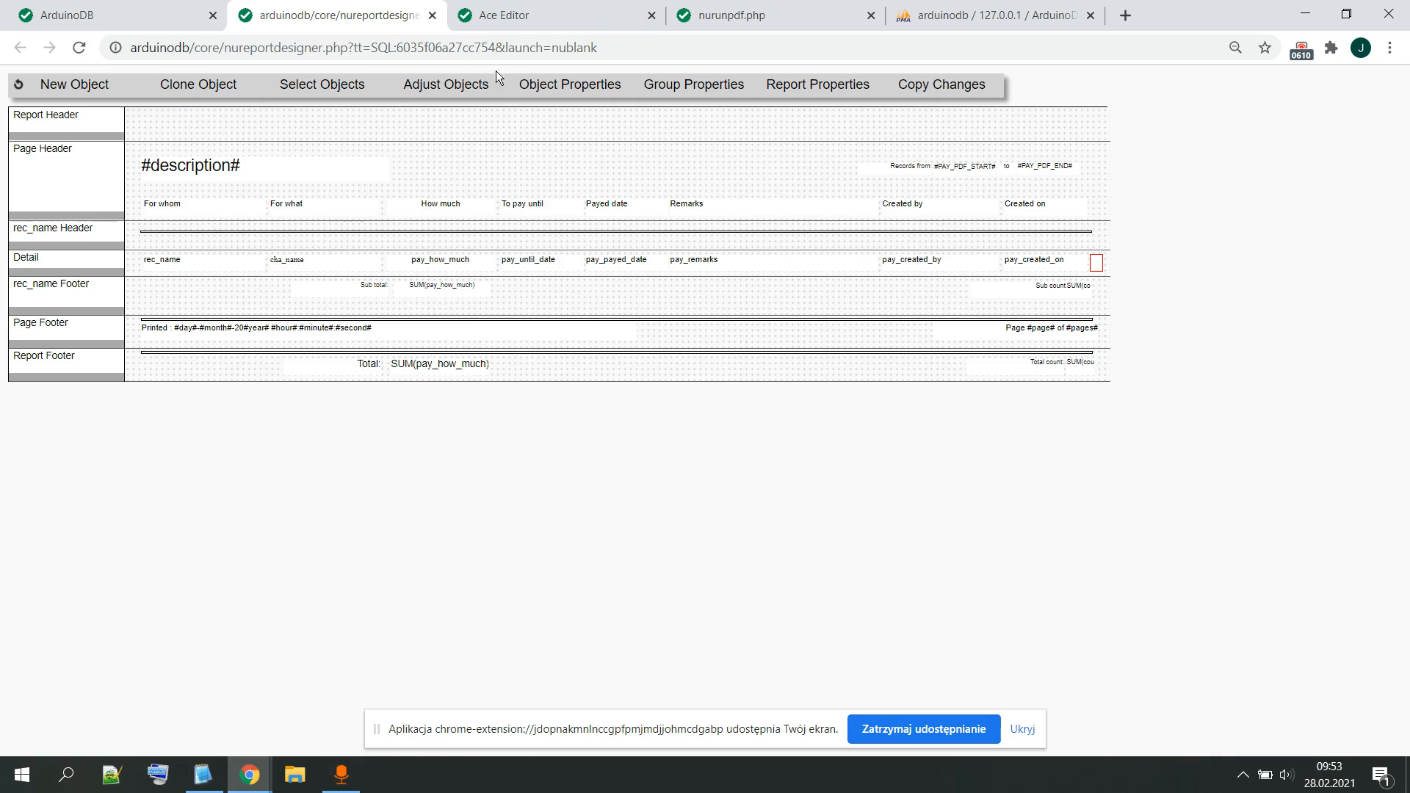
Step: Examine the pay_until_date group's header and footer section heights in the Group Properties and move the dialog aside to uncover the layout
left_click(677, 87)
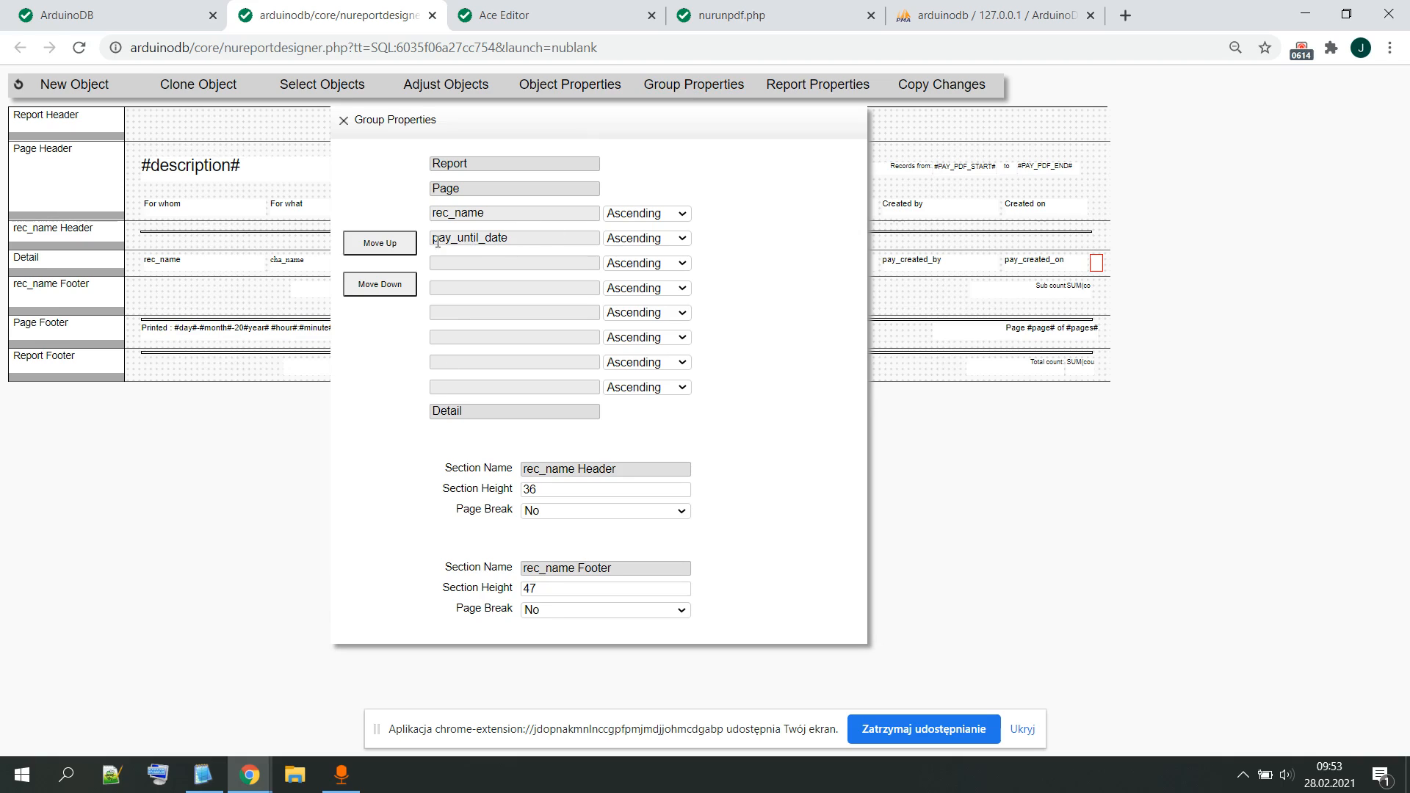
left_click(555, 238)
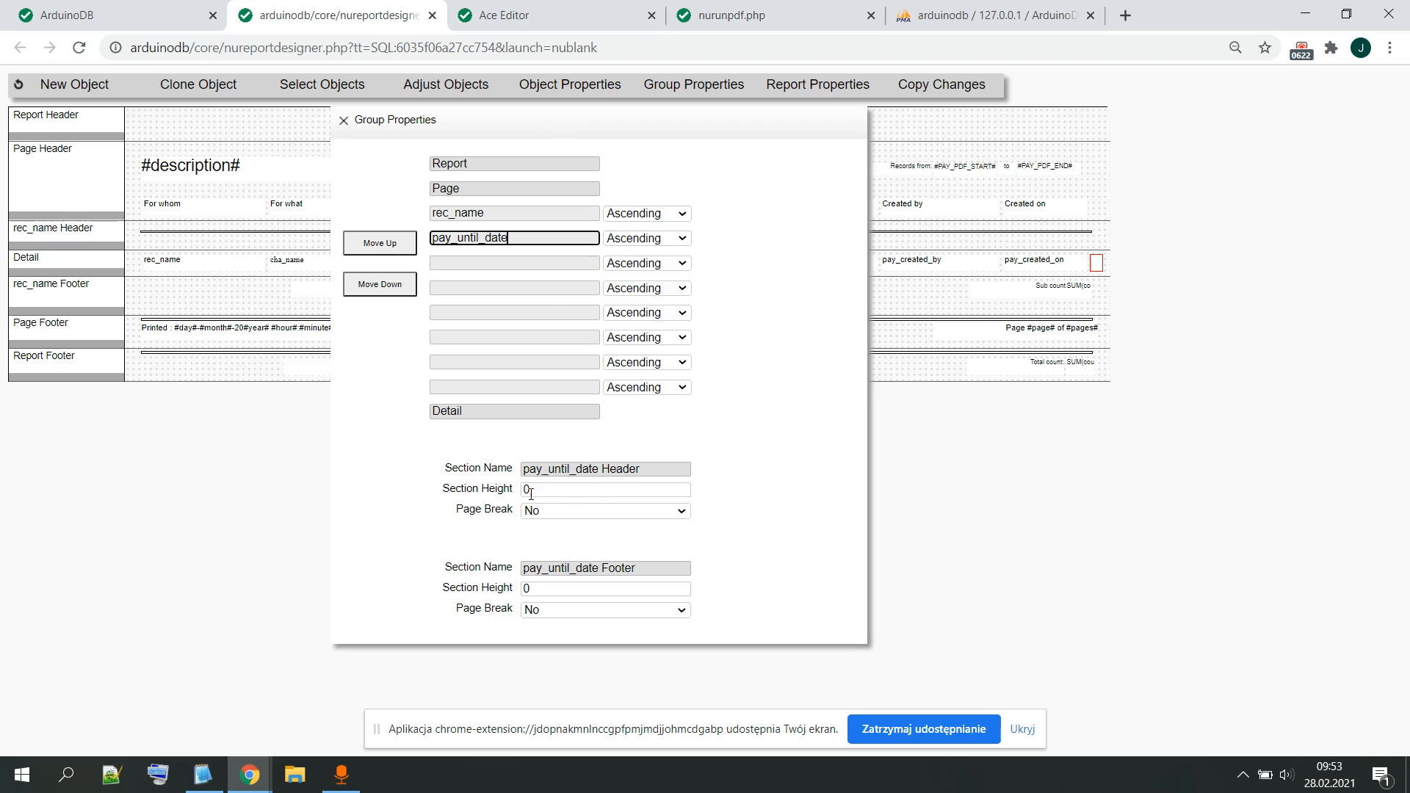
left_click_drag(608, 131, 805, 140)
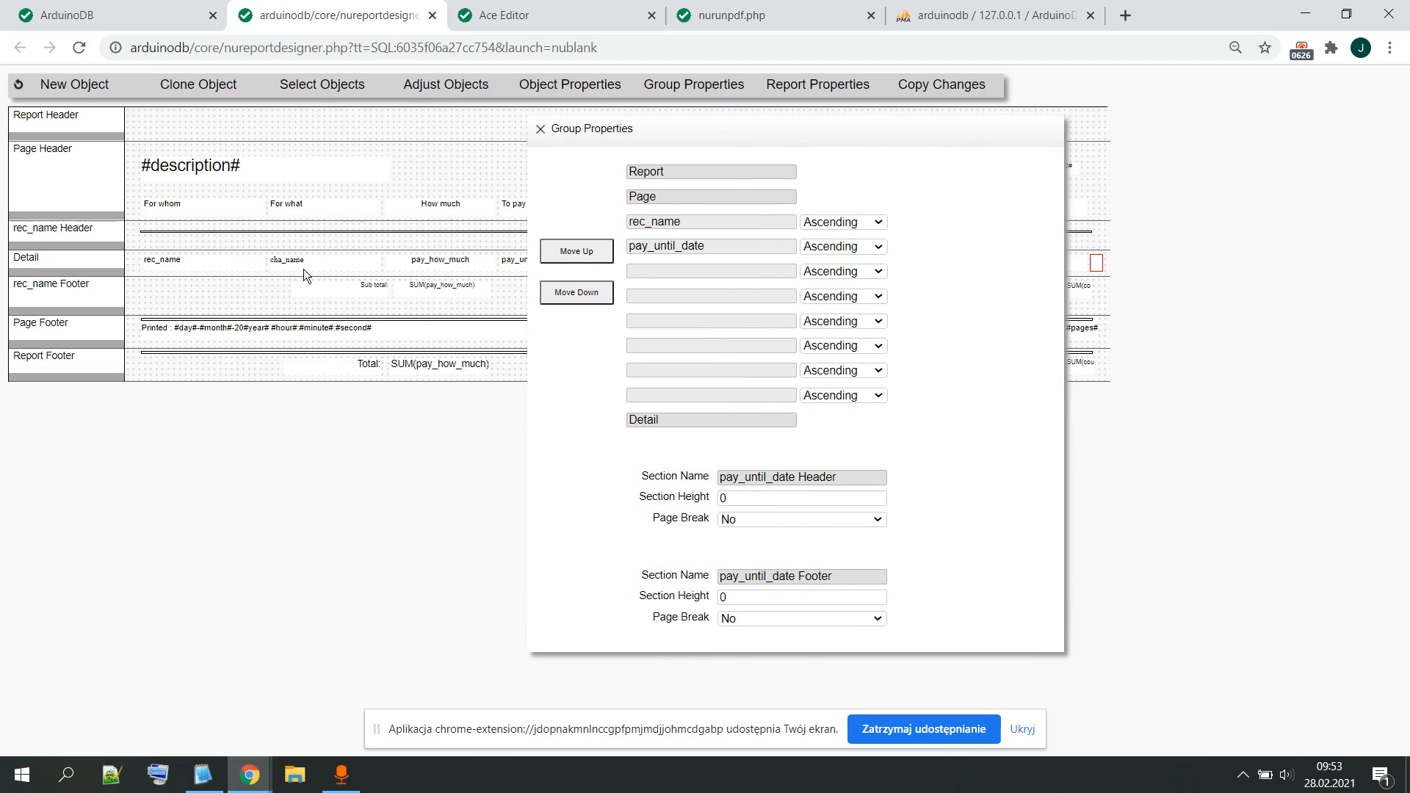
Step: Add cha_name as a group below pay_until_date and set its Header section height to 20
left_click(657, 272)
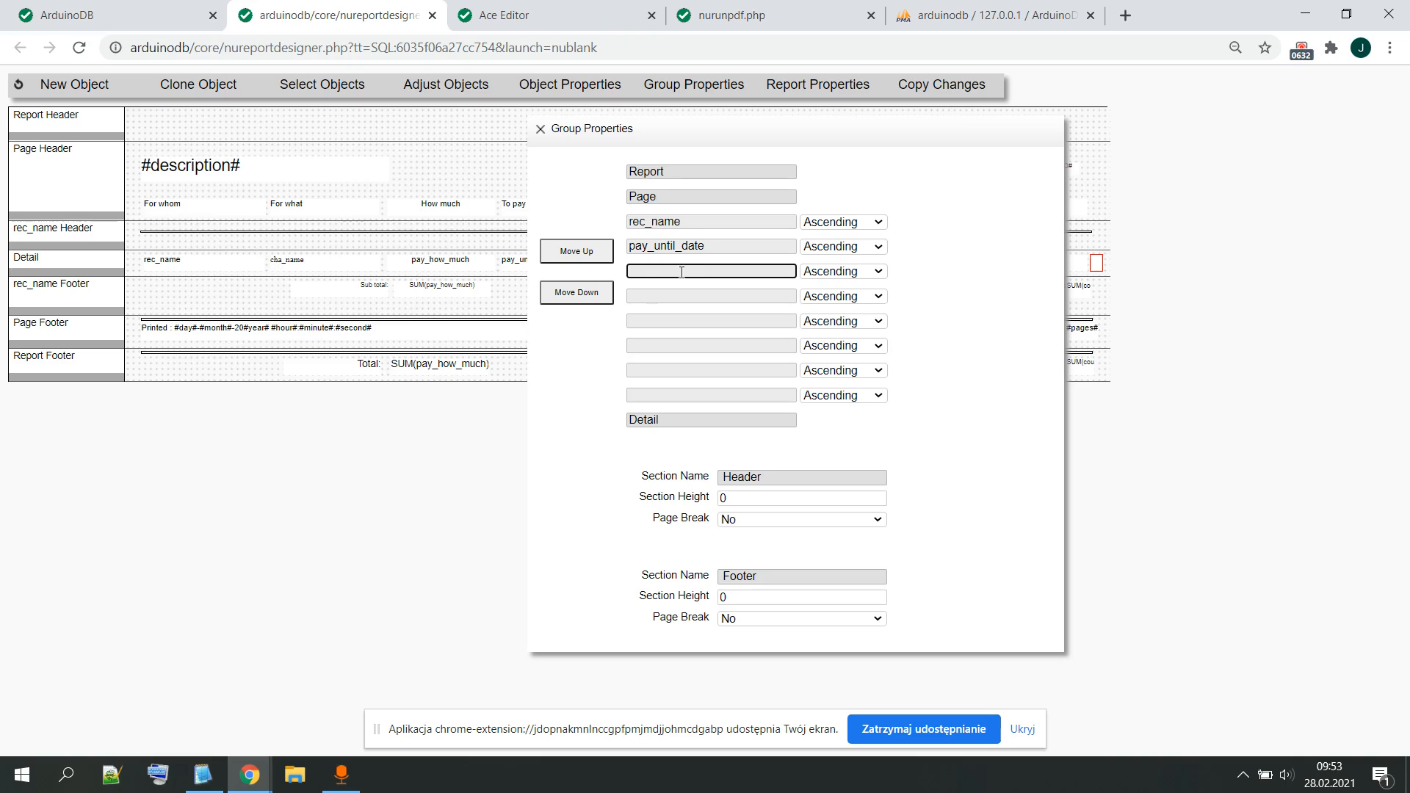
type("cha_name")
left_click(716, 245)
left_click(711, 271)
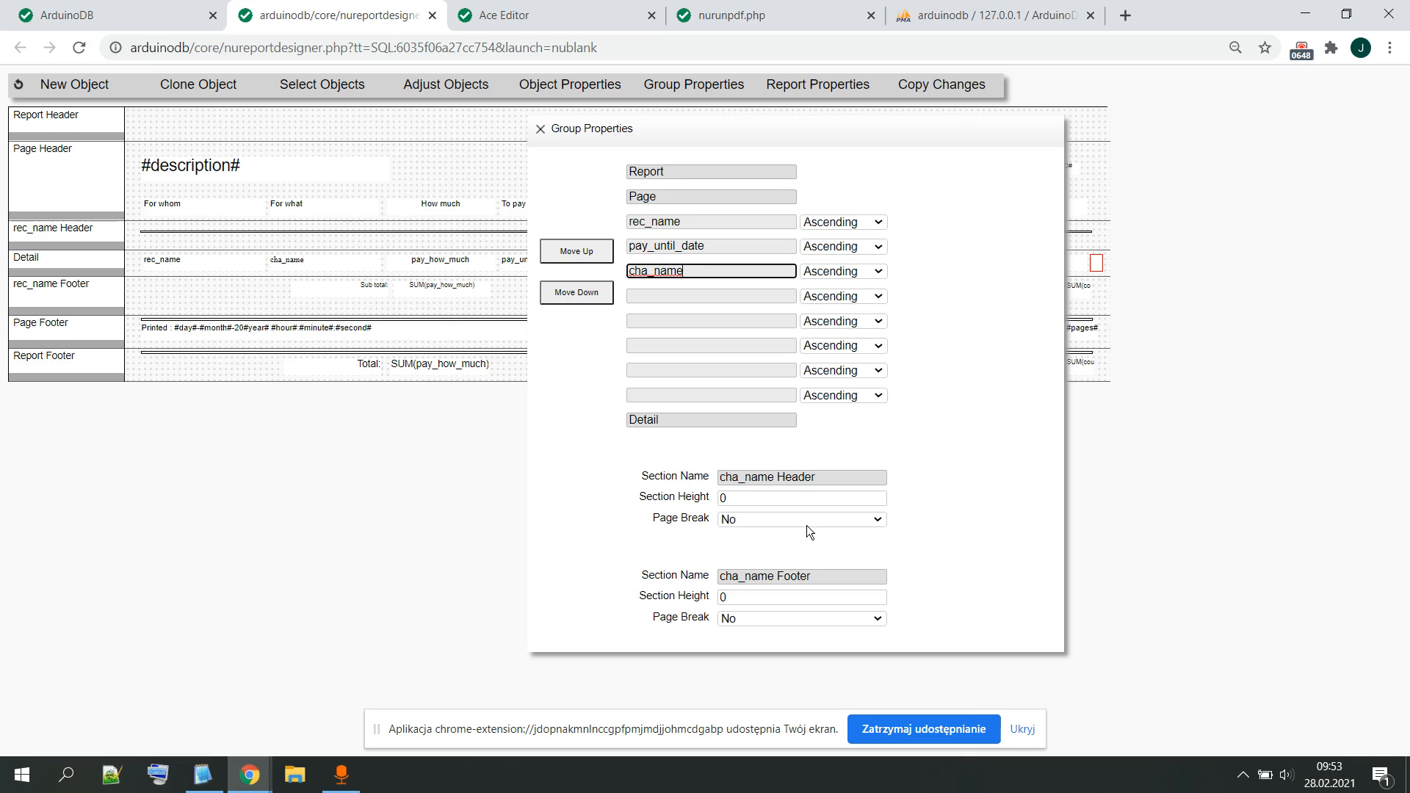
left_click(748, 496)
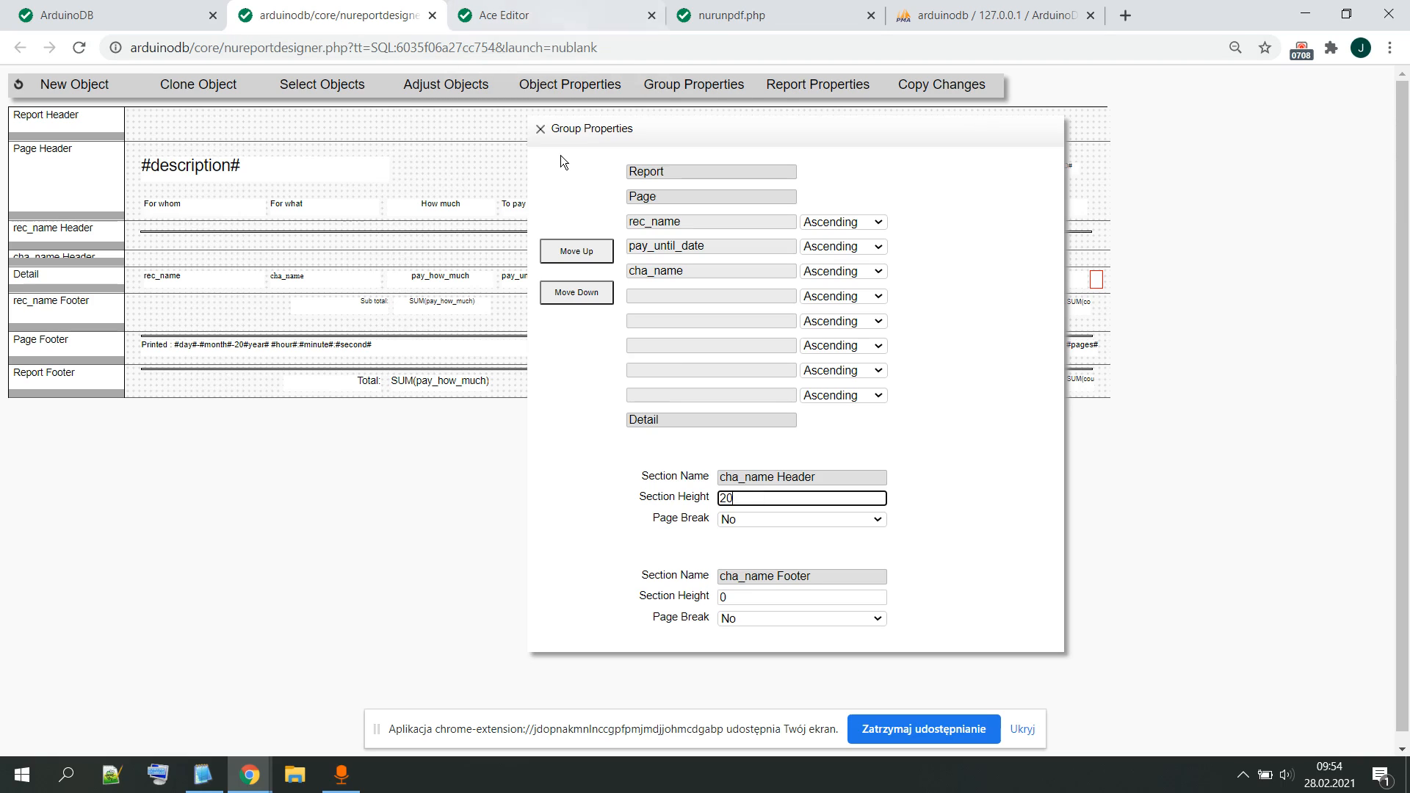
Step: Return to the generated Payment PDF and examine the overall total and the total count below the last group
left_click(567, 9)
left_click(783, 15)
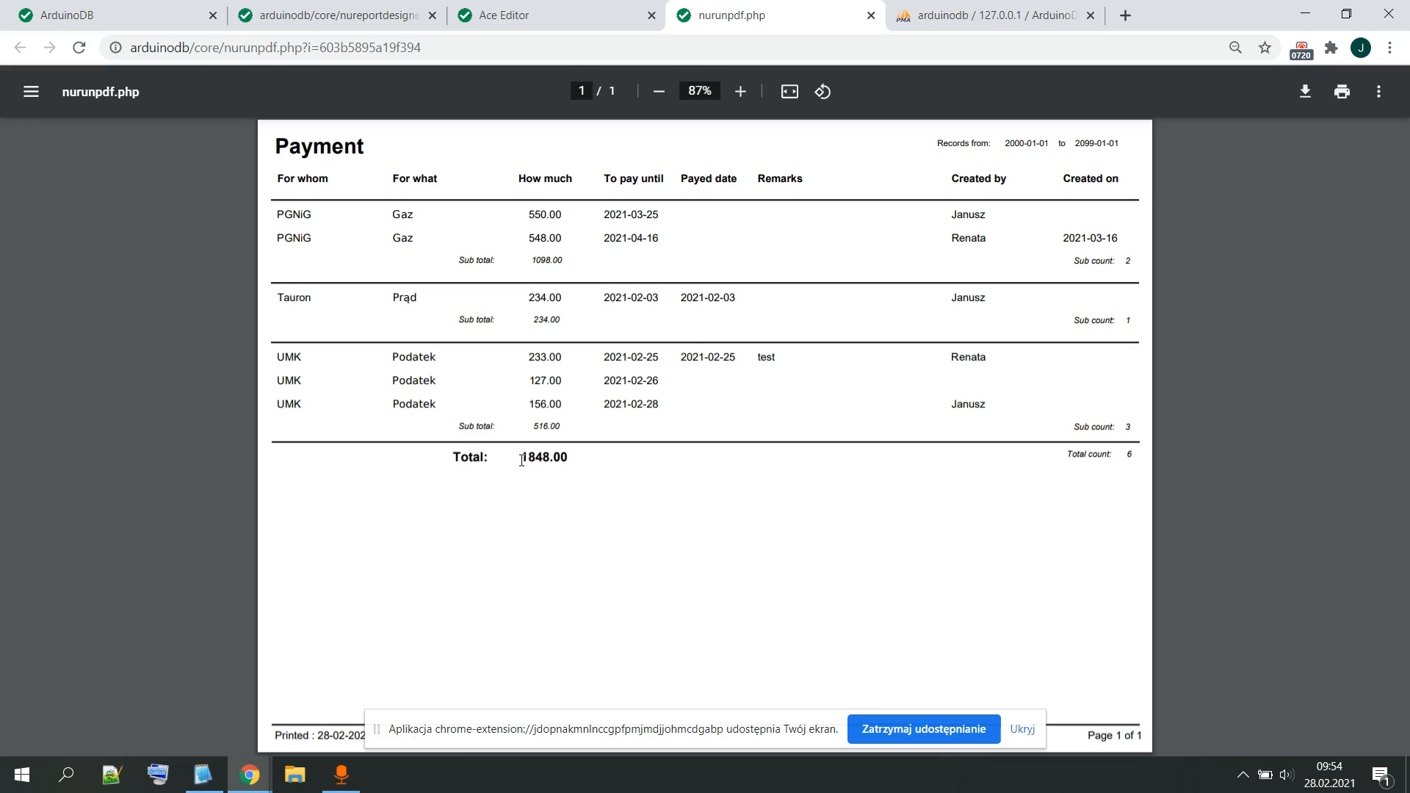
double_click(545, 458)
double_click(1128, 454)
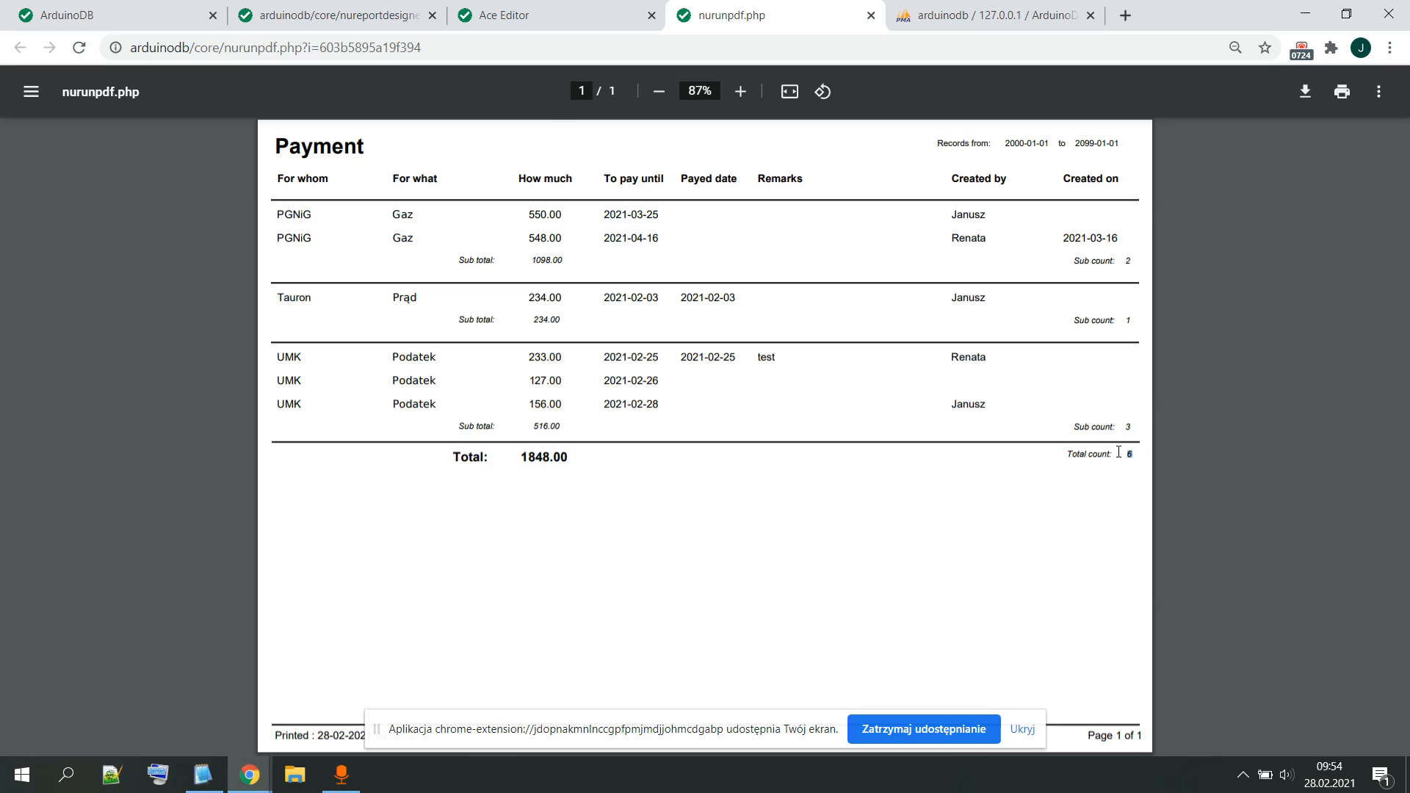